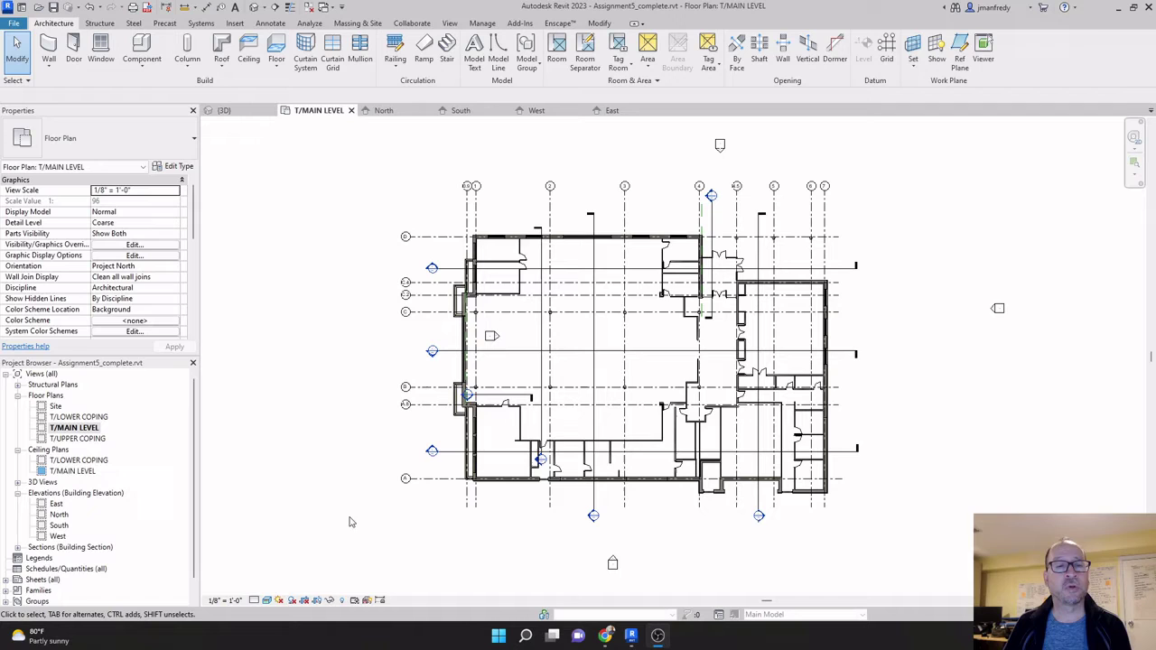
# Step: Open the North elevation, zoom in to check it, then switch to the East elevation view
pyautogui.doubleClick(59, 515)
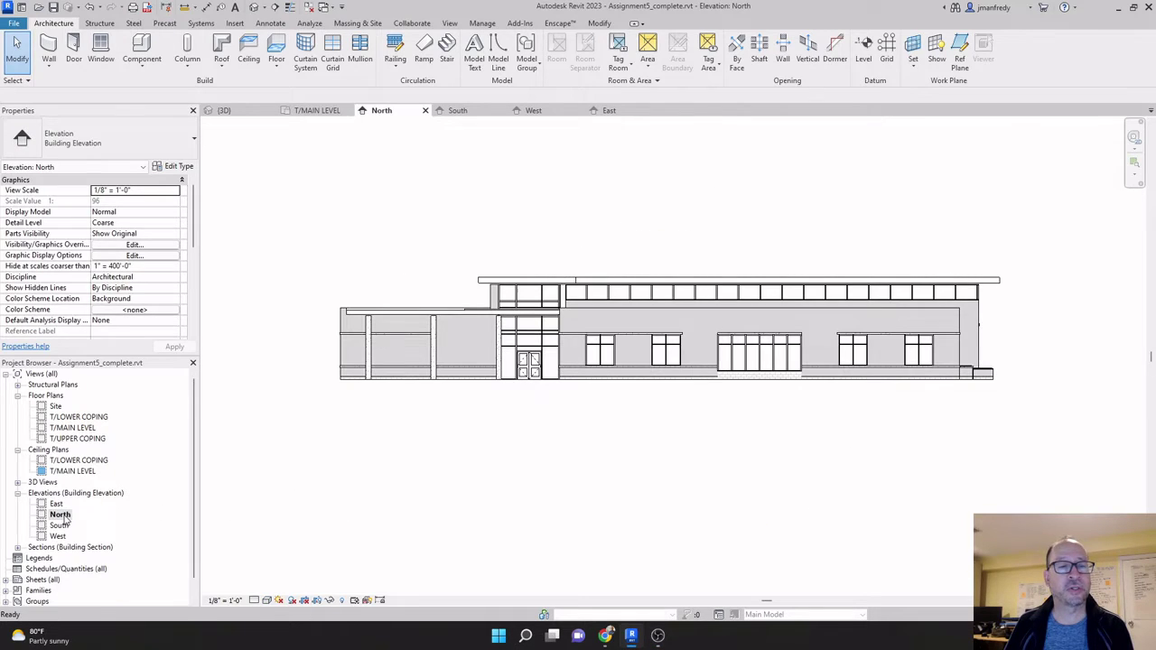
pyautogui.scroll(3, 521, 414)
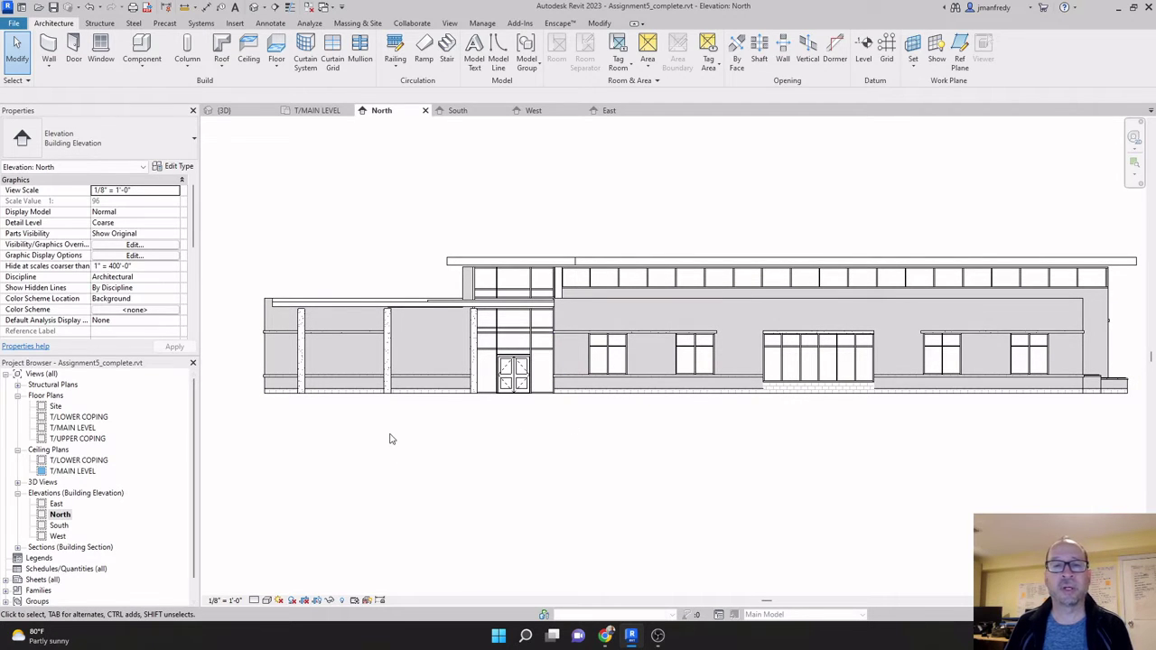
pyautogui.doubleClick(56, 505)
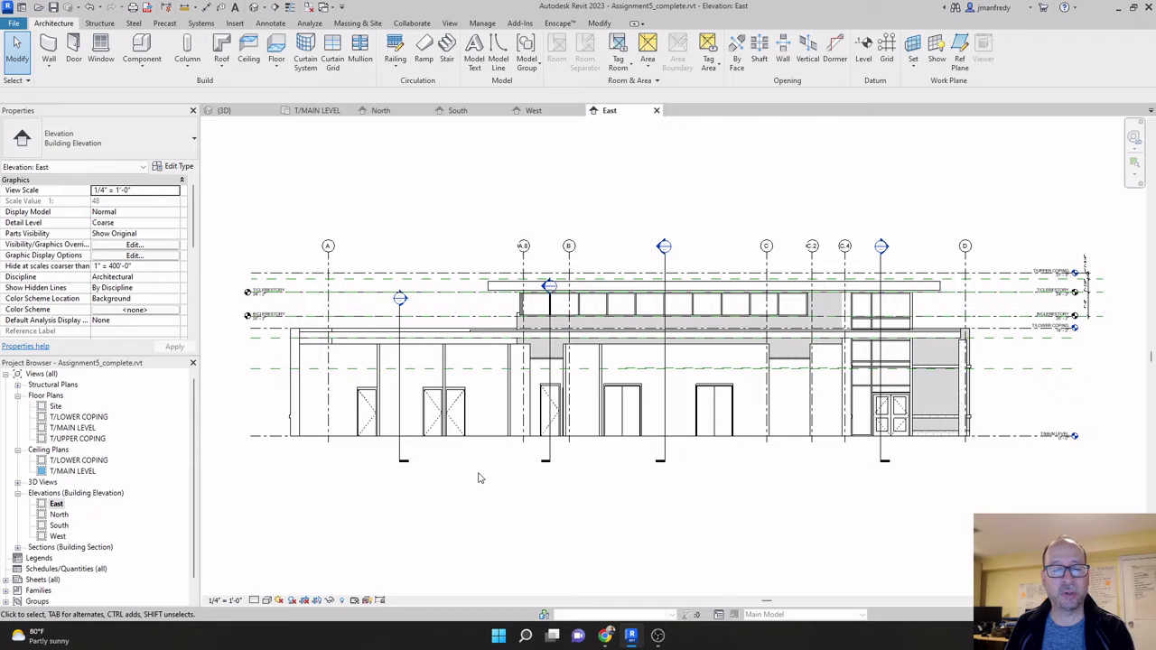
# Step: Turn off all annotation categories in the East elevation's VG overrides, then inspect the bare facade
pyautogui.press('v')
pyautogui.press('g')
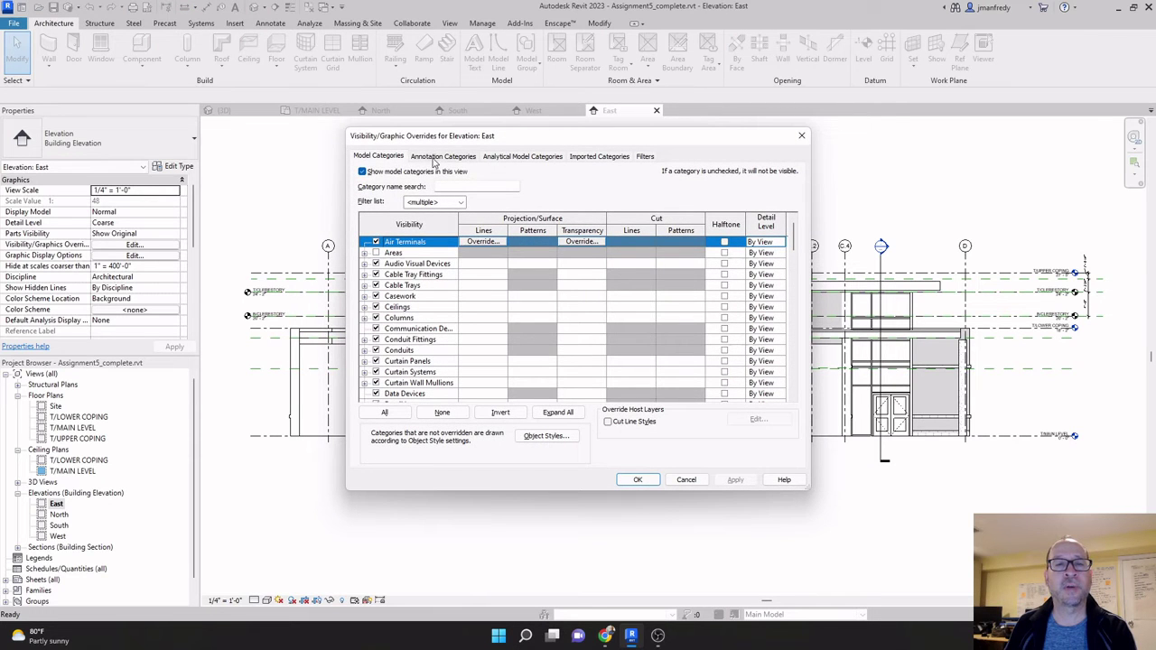
pyautogui.click(443, 156)
pyautogui.click(362, 172)
pyautogui.click(637, 479)
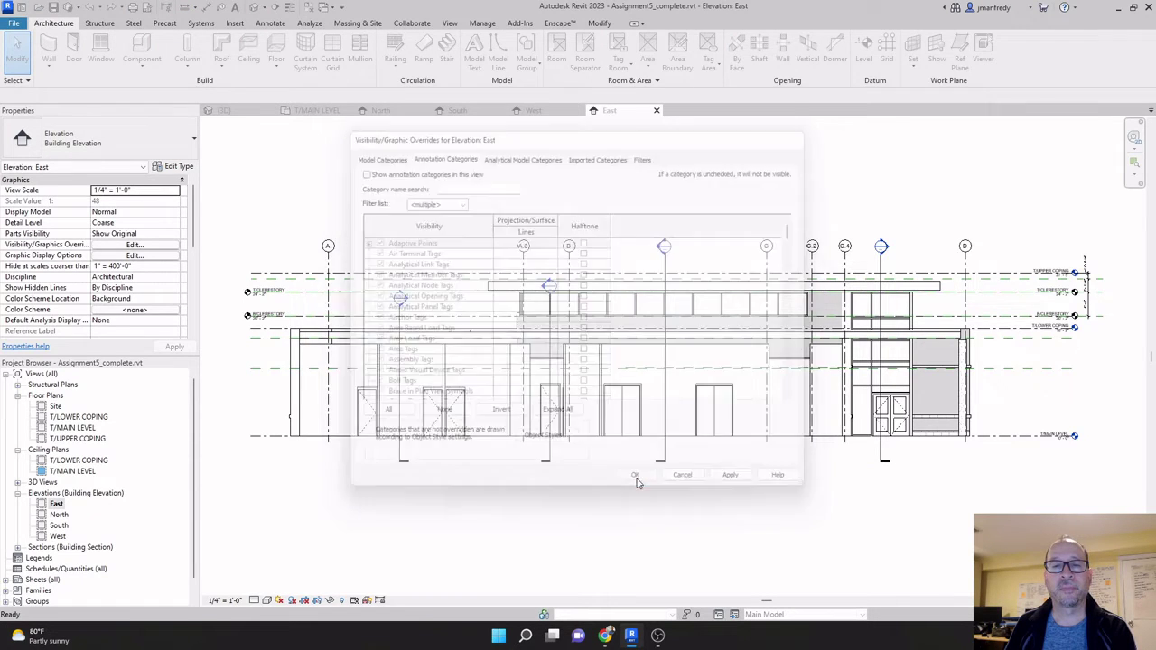
pyautogui.scroll(2, 432, 482)
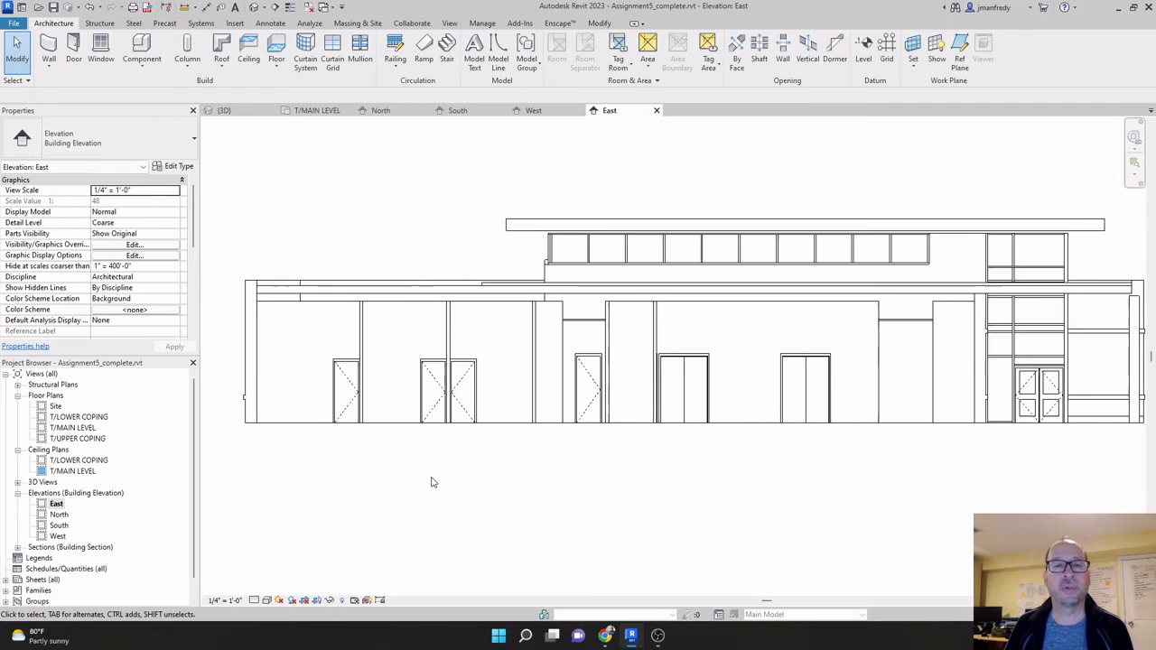
pyautogui.scroll(2, 310, 392)
pyautogui.moveTo(297, 343); pyautogui.dragTo(361, 337, button='middle')
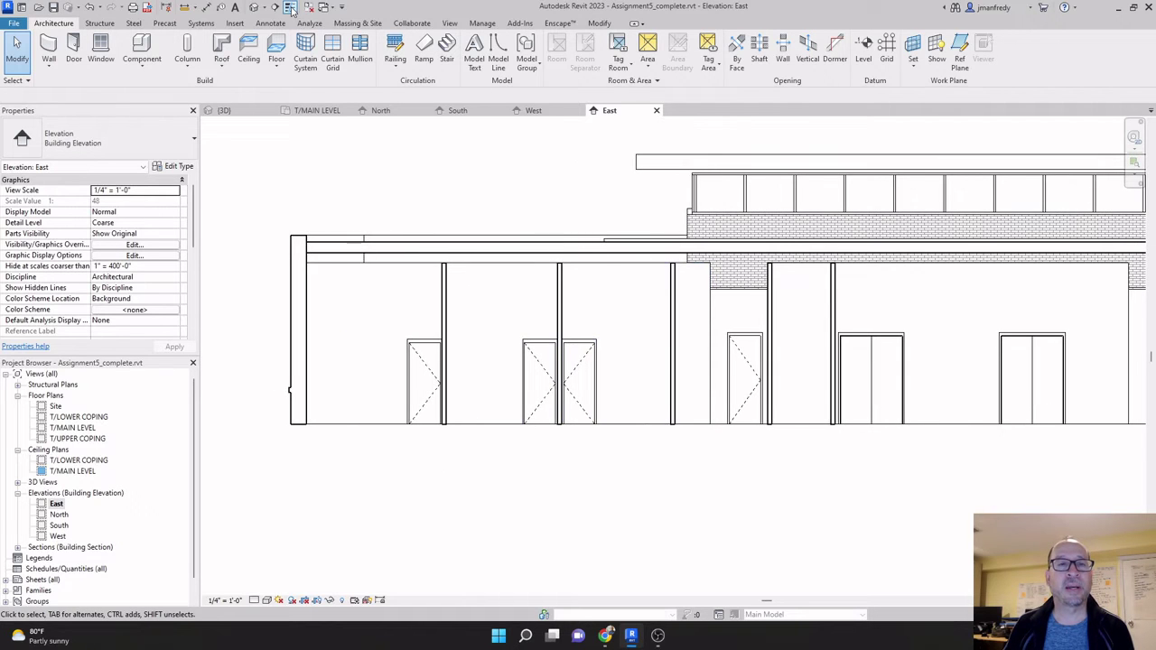
pyautogui.scroll(1, 405, 310)
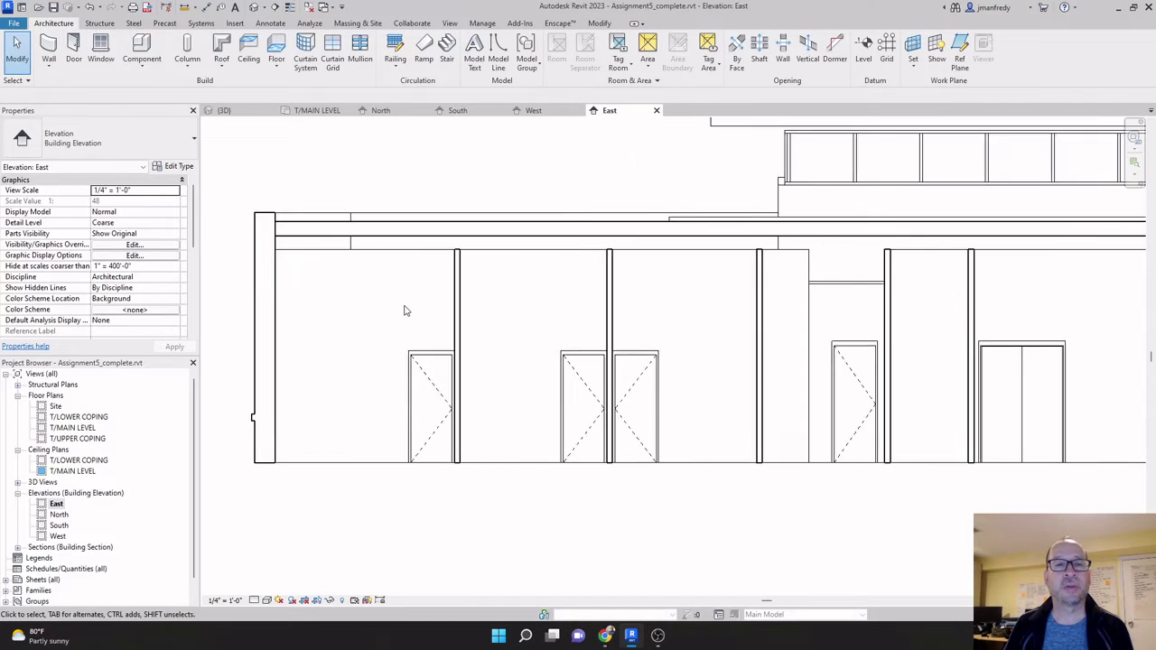
pyautogui.scroll(1, 404, 311)
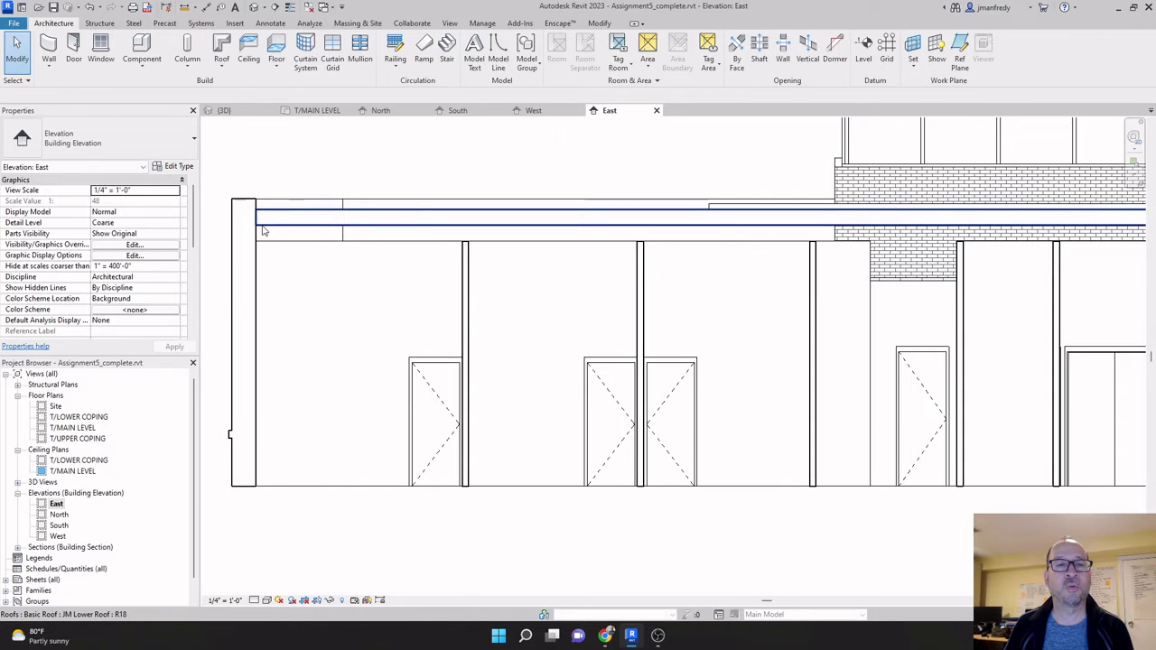
pyautogui.scroll(-5, 341, 295)
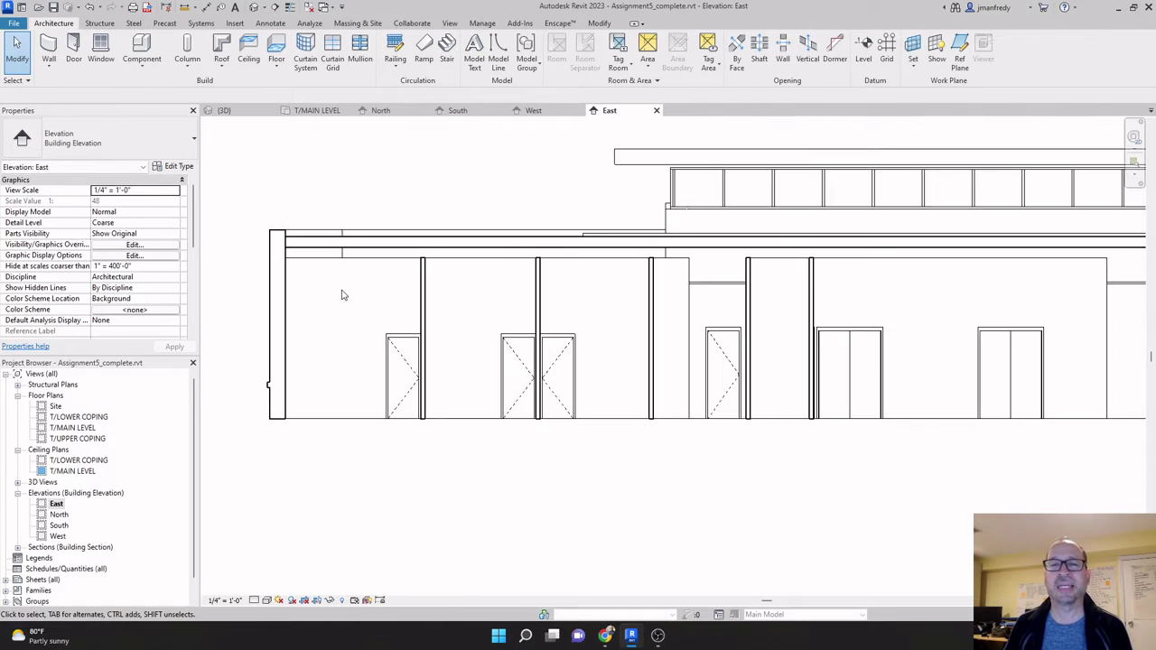
pyautogui.scroll(2, 470, 439)
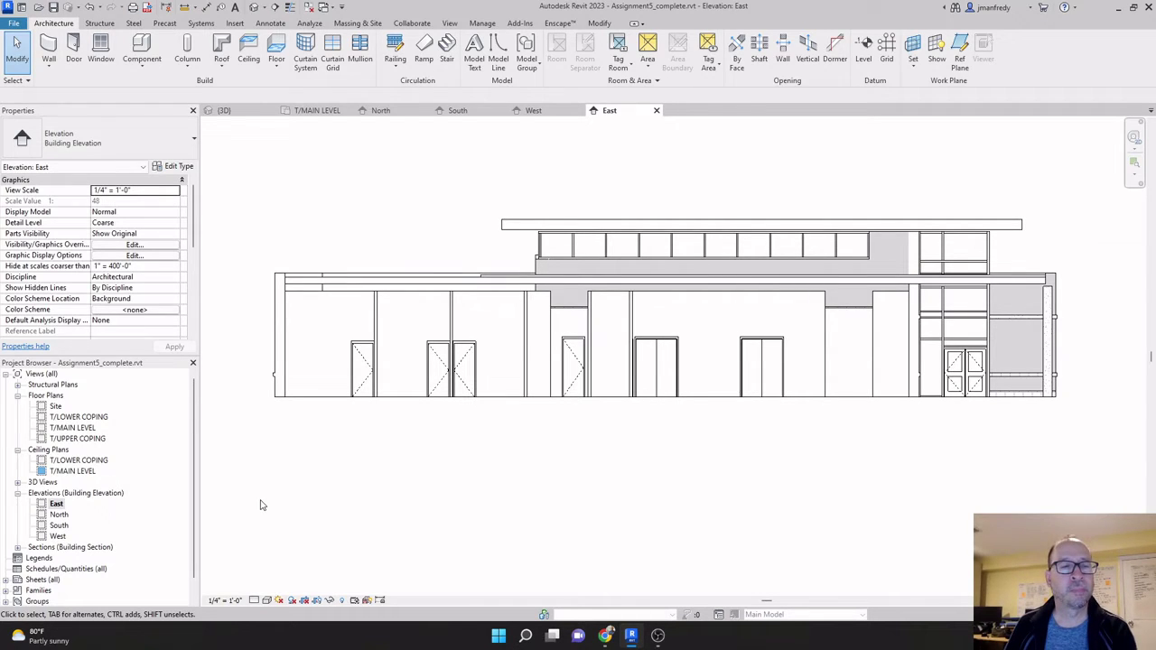
# Step: On T/MAIN LEVEL, drag the interior elevation marker out past the west wall and reselect it
pyautogui.doubleClick(79, 428)
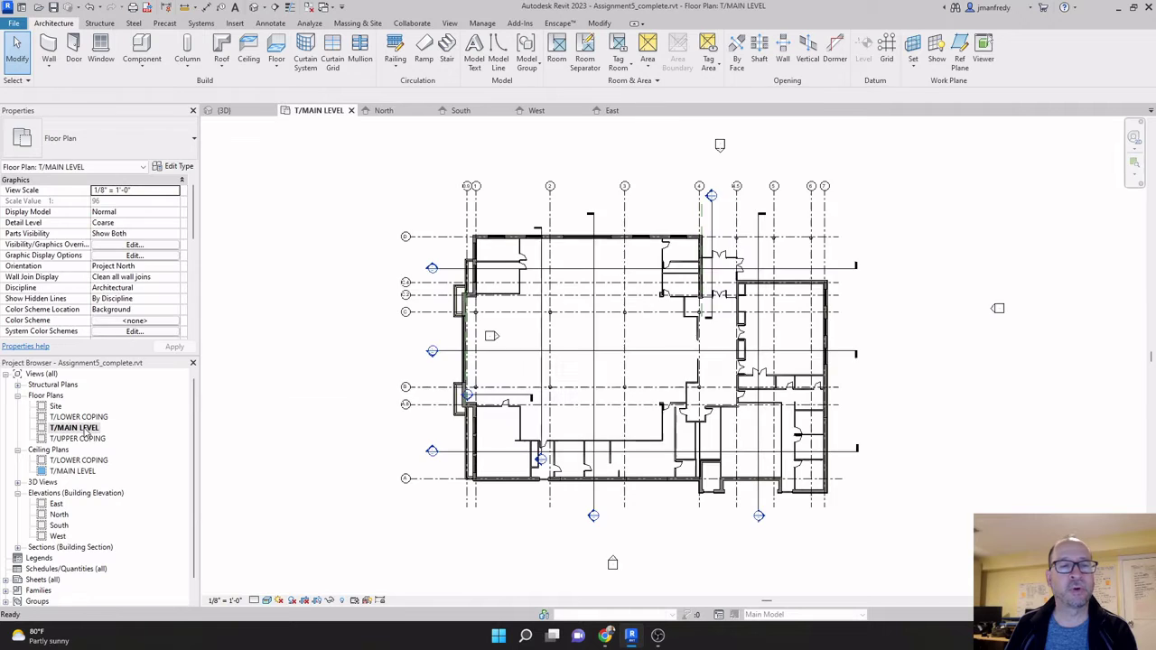
pyautogui.scroll(2, 488, 361)
pyautogui.scroll(2, 503, 354)
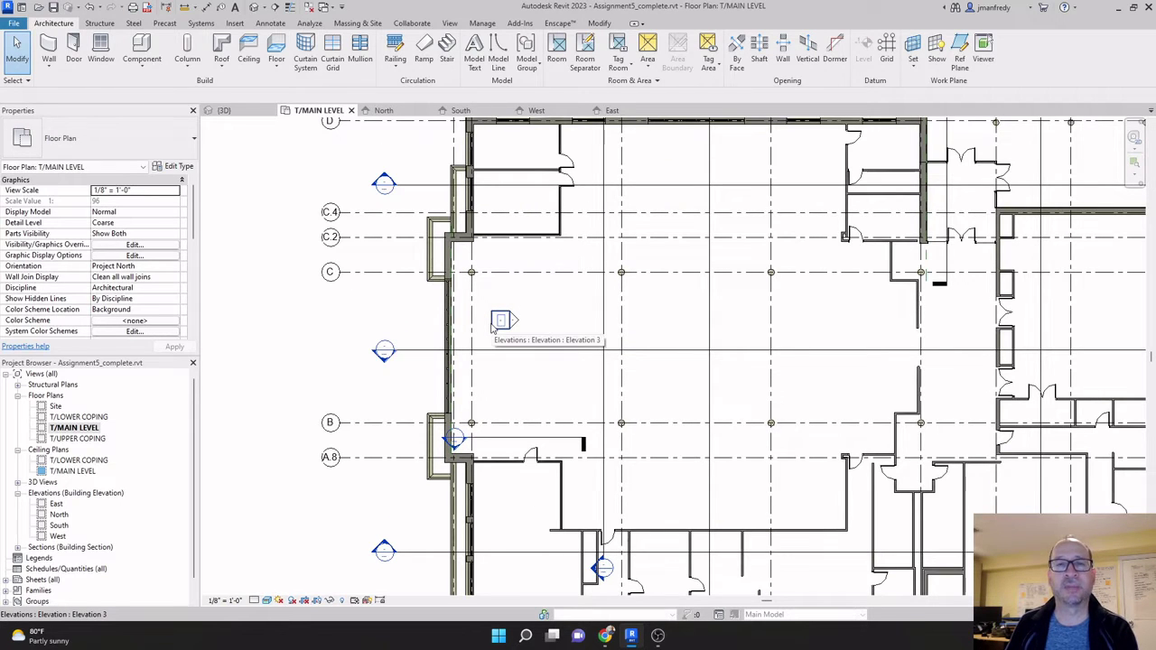
pyautogui.scroll(-2, 504, 322)
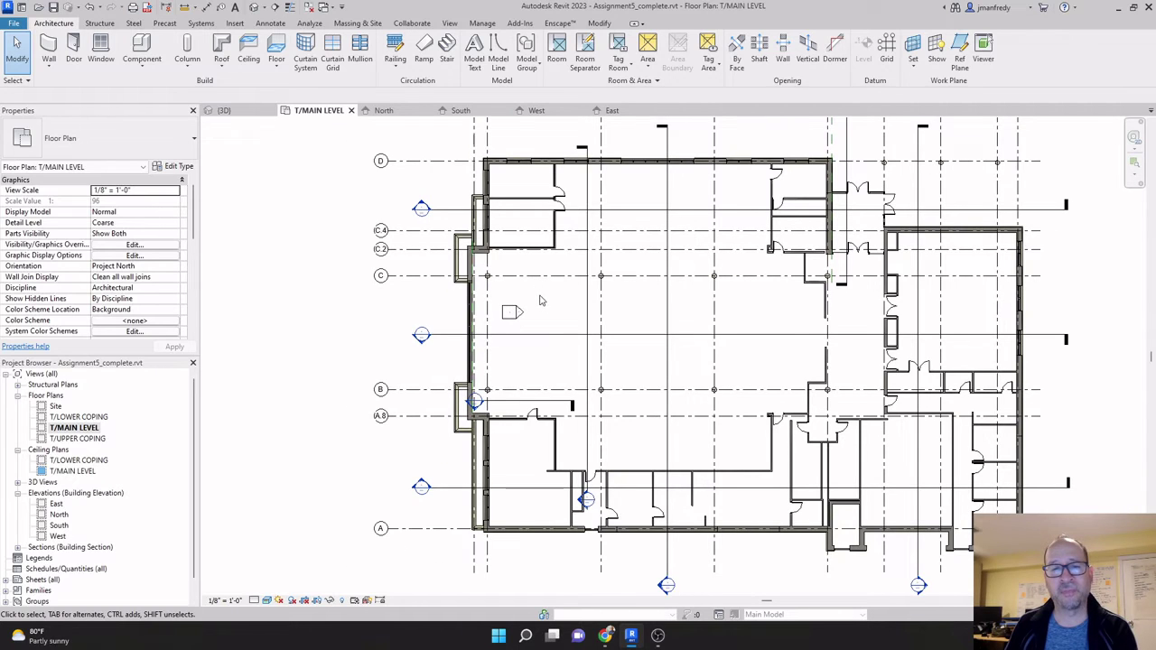
pyautogui.click(516, 313)
pyautogui.moveTo(517, 312); pyautogui.dragTo(354, 317)
pyautogui.click(381, 345)
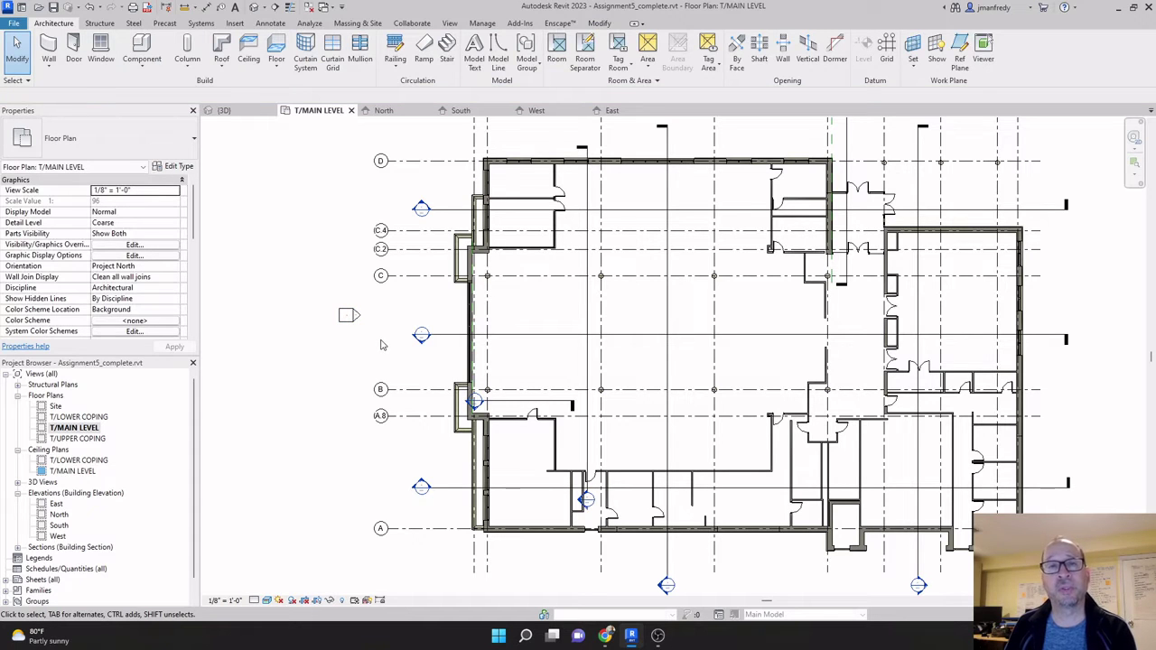
pyautogui.scroll(-3, 381, 344)
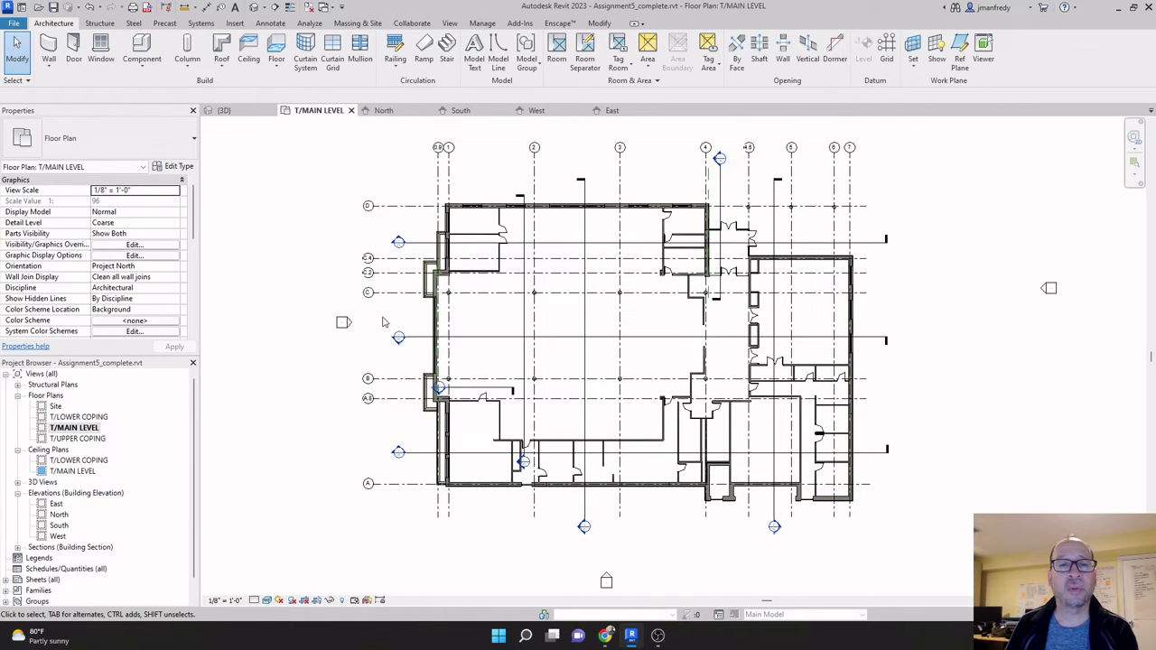
pyautogui.click(349, 323)
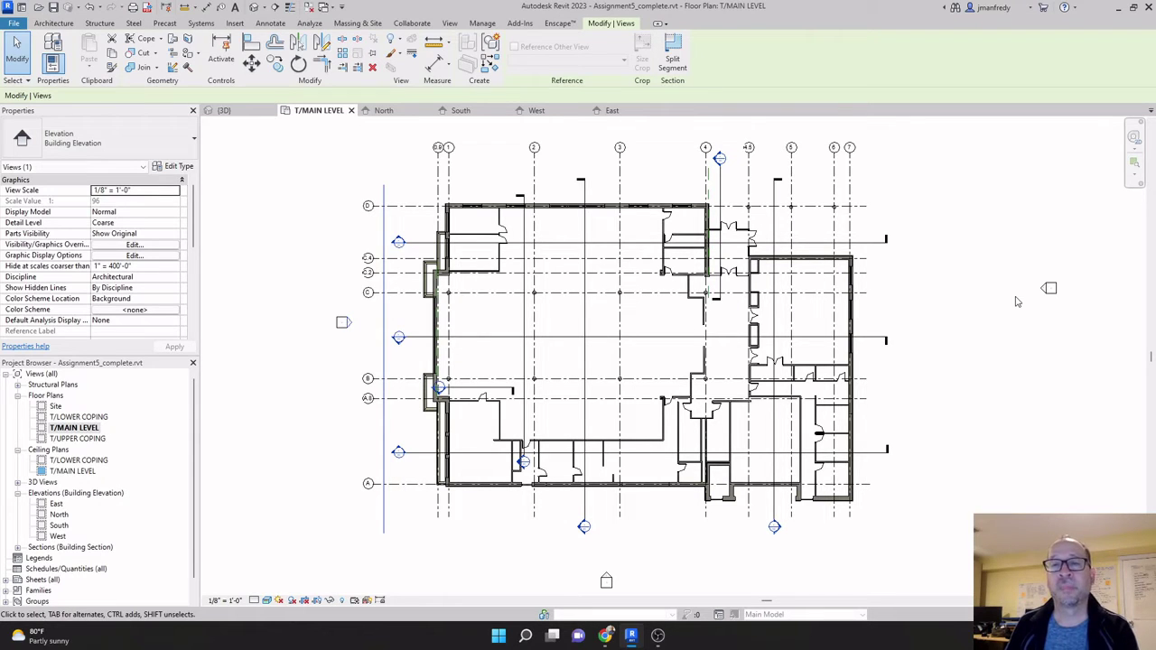
pyautogui.click(365, 337)
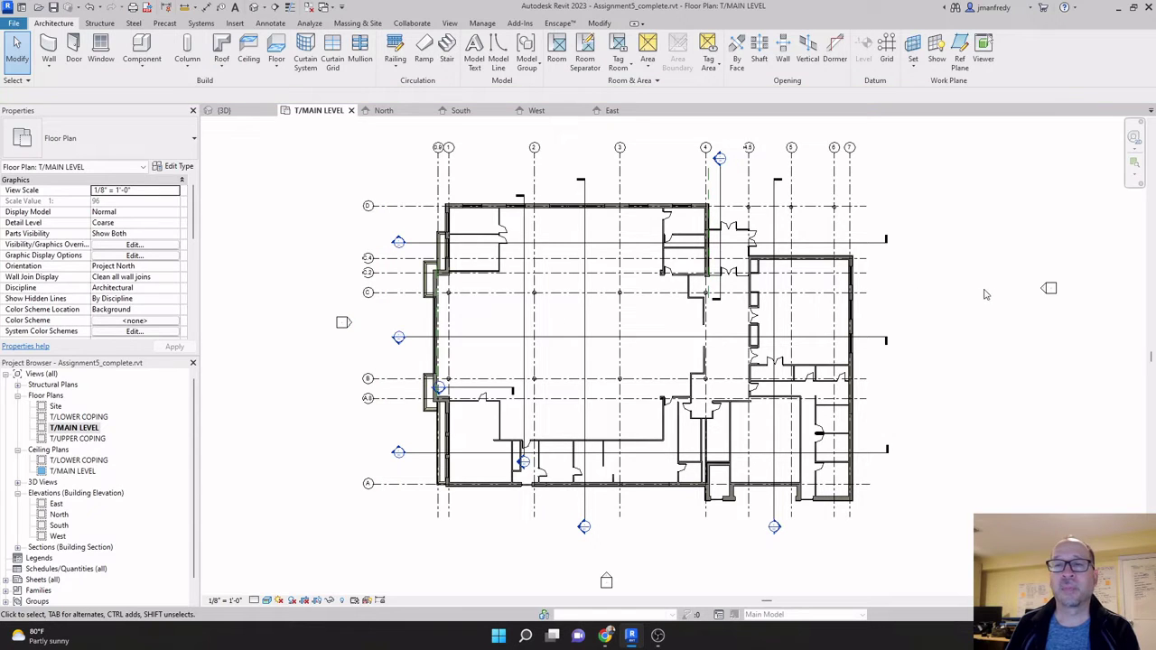
pyautogui.click(1045, 289)
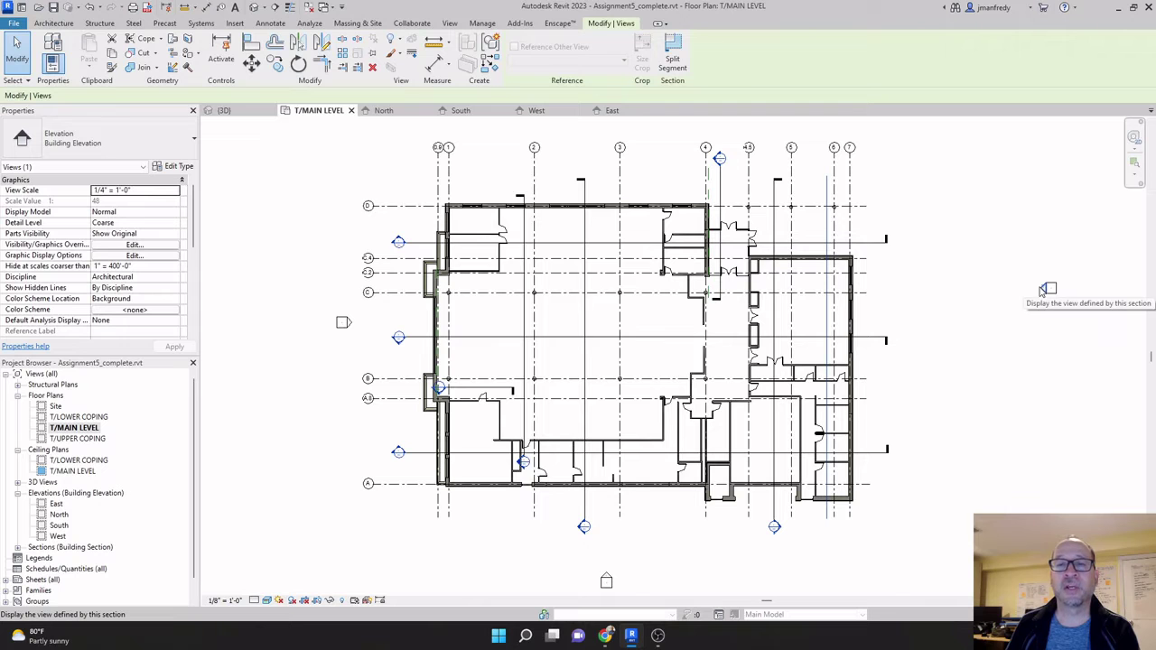
pyautogui.scroll(2, 949, 291)
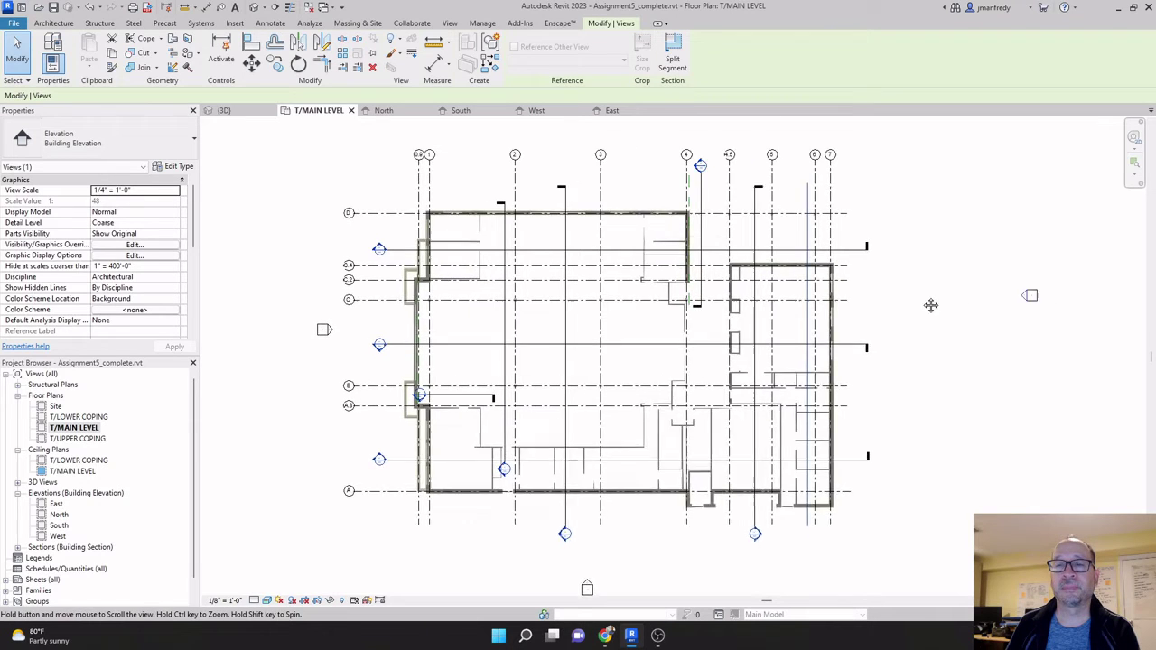
pyautogui.moveTo(968, 304); pyautogui.dragTo(892, 314, button='middle')
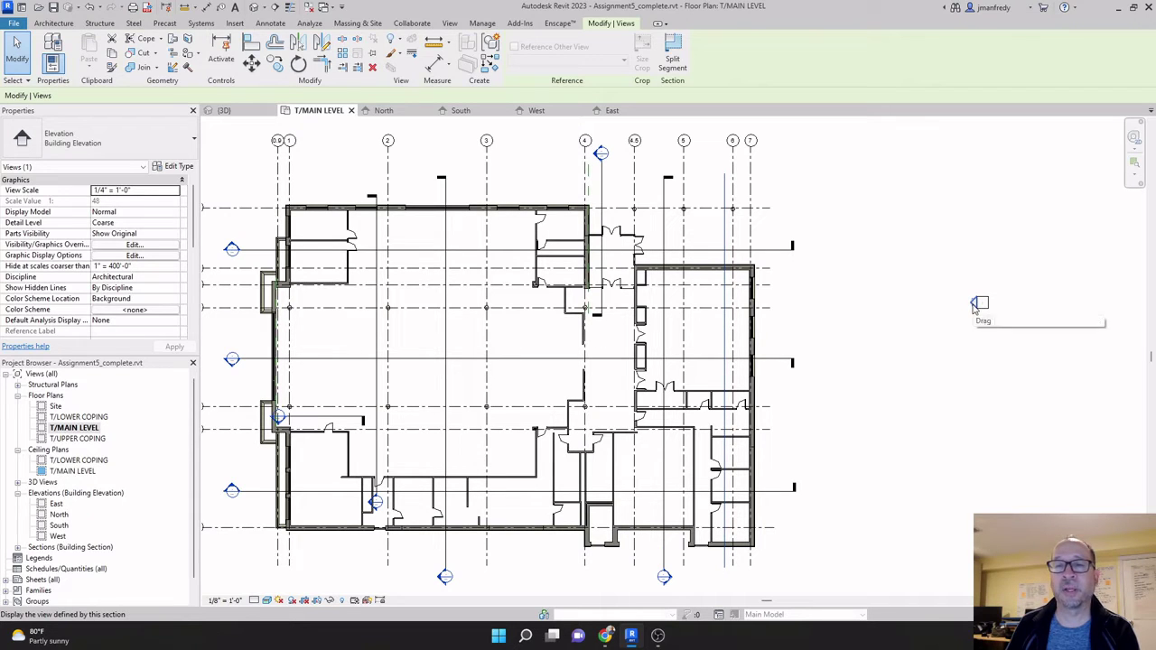
pyautogui.scroll(-1, 869, 307)
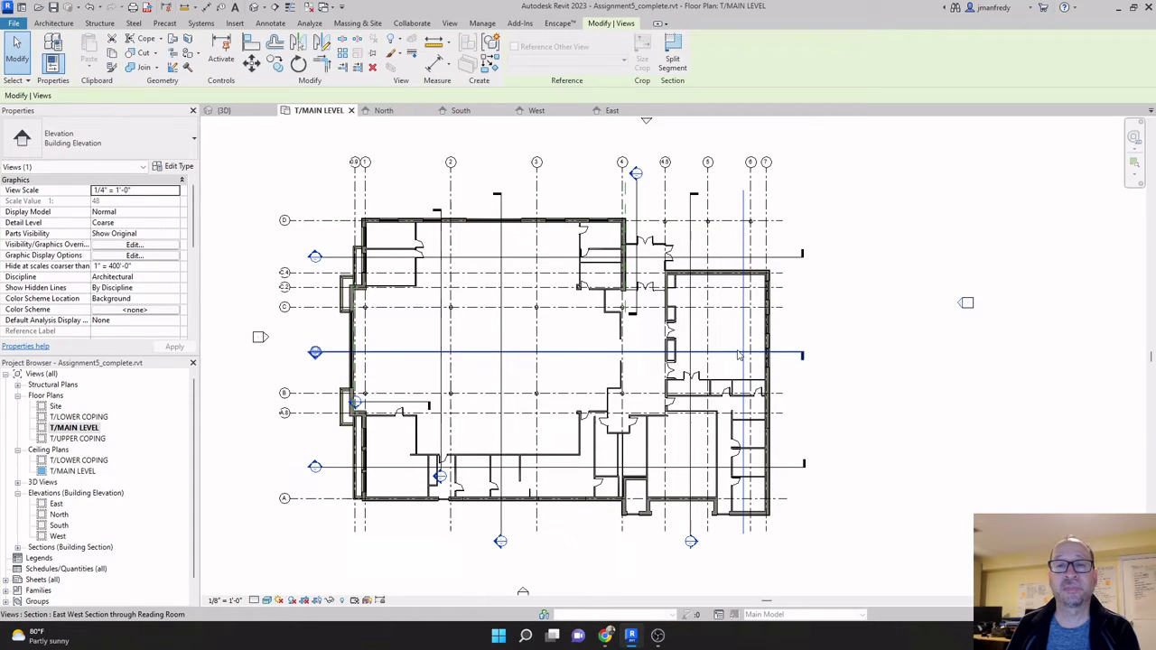
pyautogui.click(921, 309)
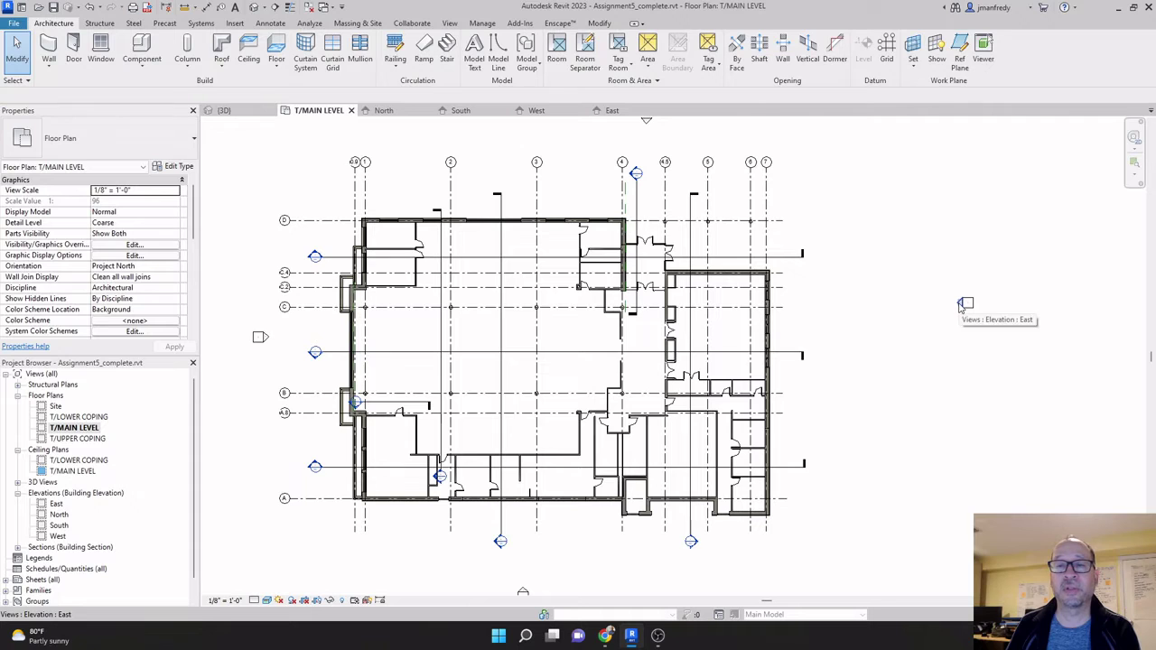
pyautogui.doubleClick(965, 306)
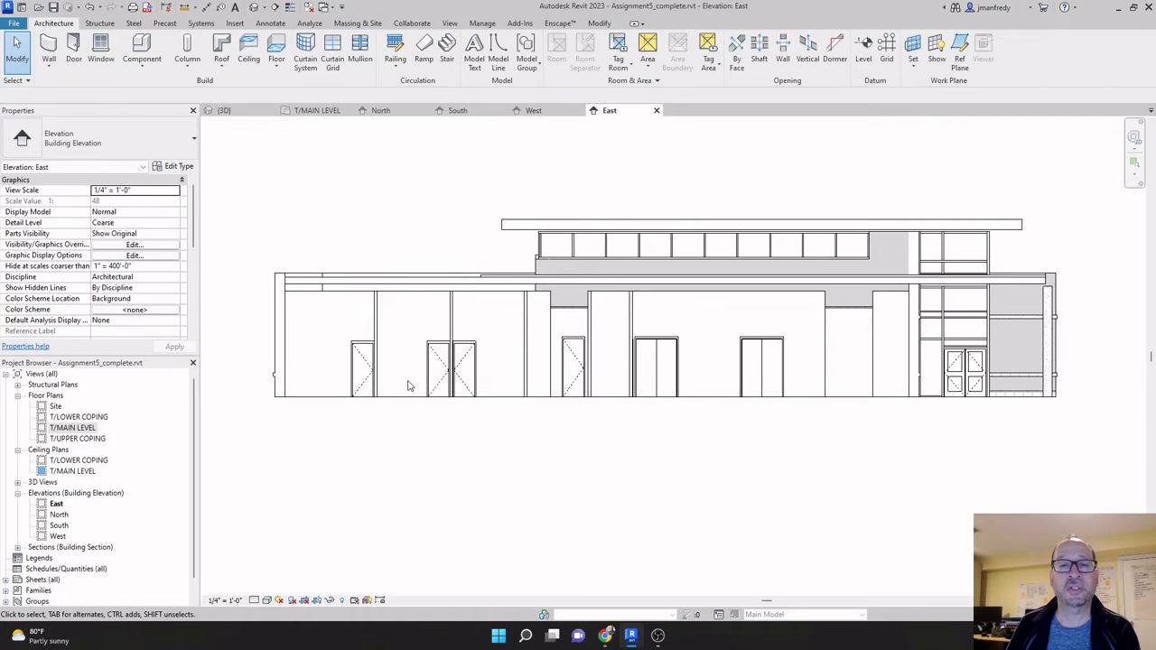
pyautogui.doubleClick(89, 429)
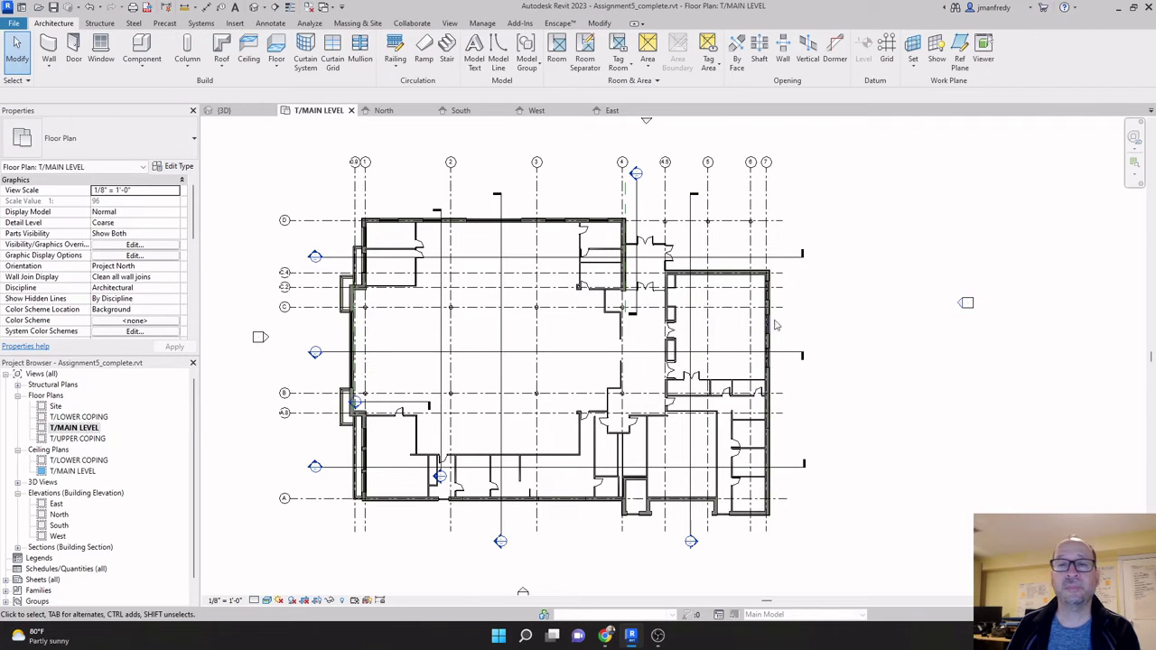
pyautogui.moveTo(836, 319); pyautogui.dragTo(863, 319, button='middle')
pyautogui.moveTo(305, 327); pyautogui.dragTo(255, 361)
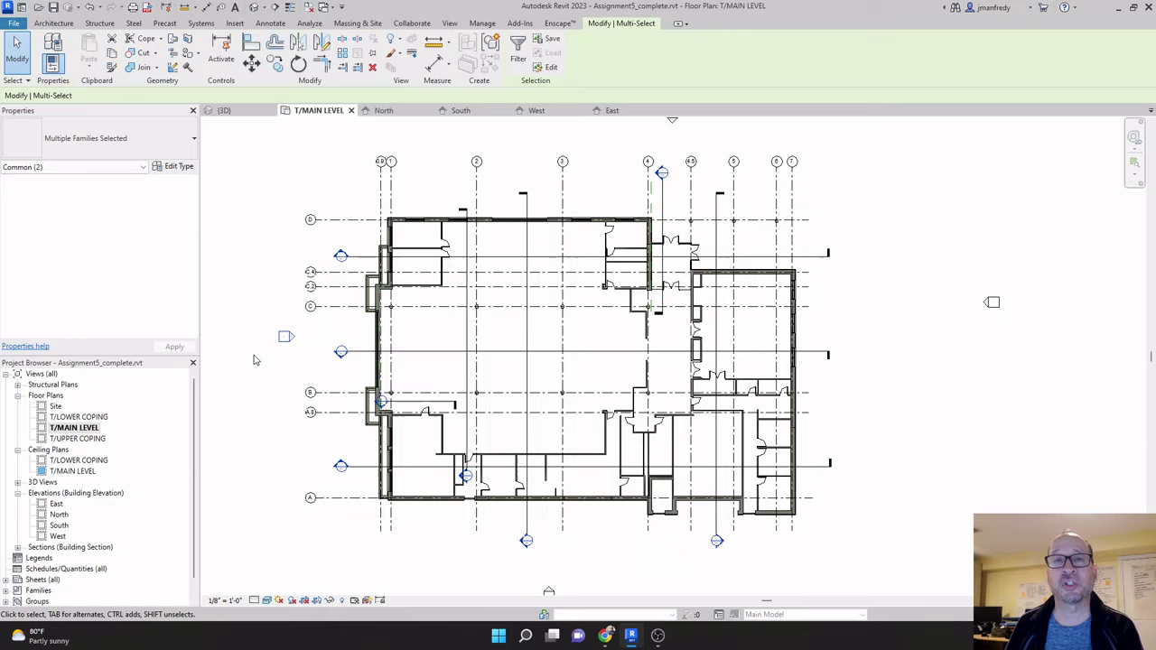
pyautogui.click(310, 329)
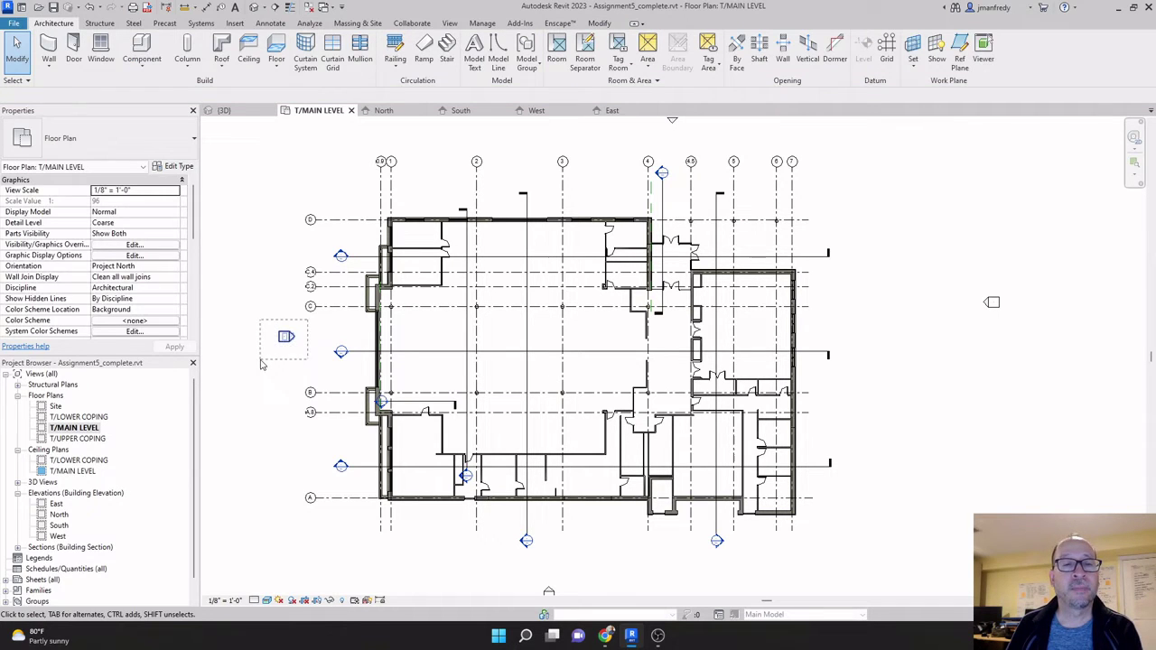
pyautogui.moveTo(298, 332); pyautogui.dragTo(263, 366)
pyautogui.click(985, 316)
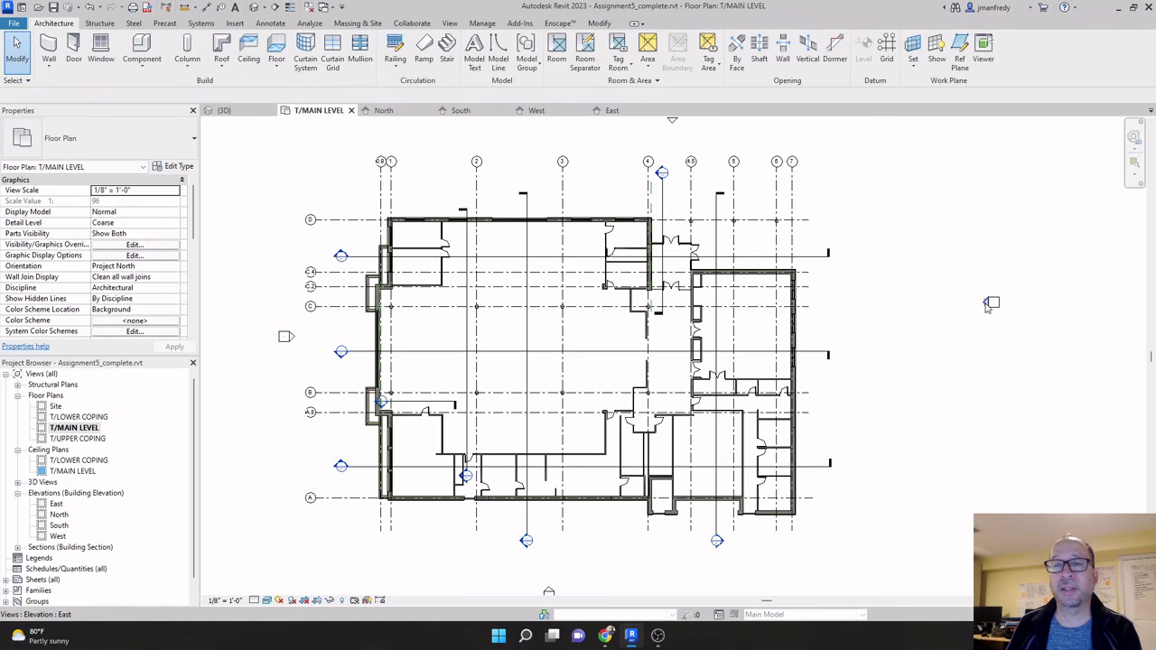
pyautogui.click(986, 306)
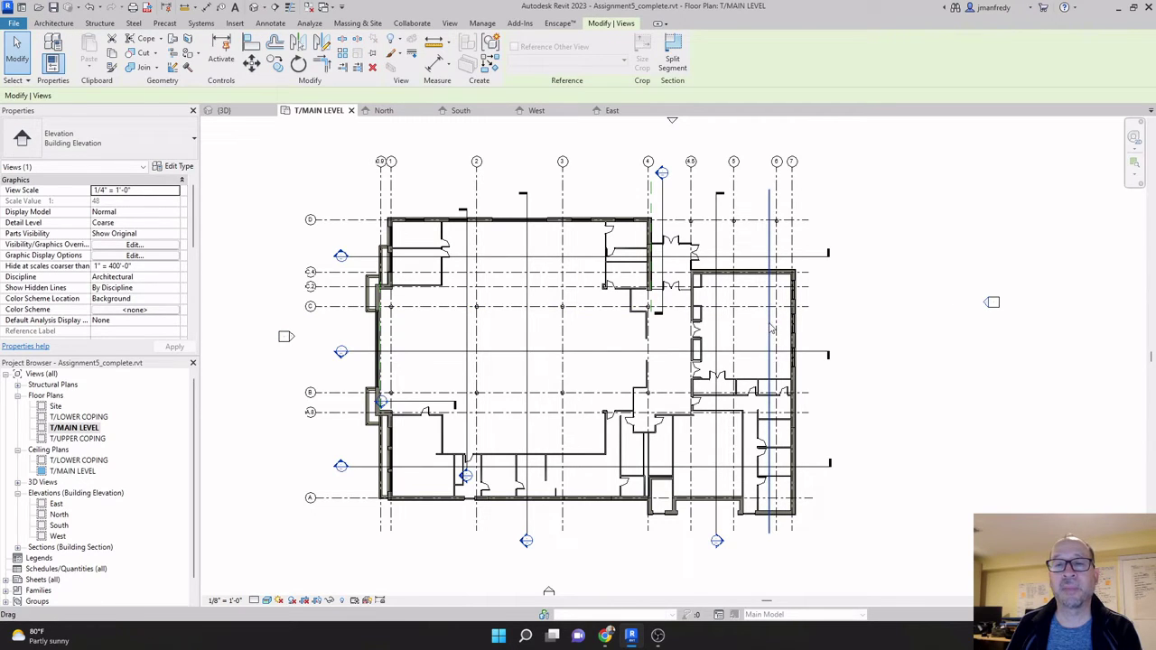
pyautogui.moveTo(769, 328); pyautogui.dragTo(954, 325)
pyautogui.click(905, 332)
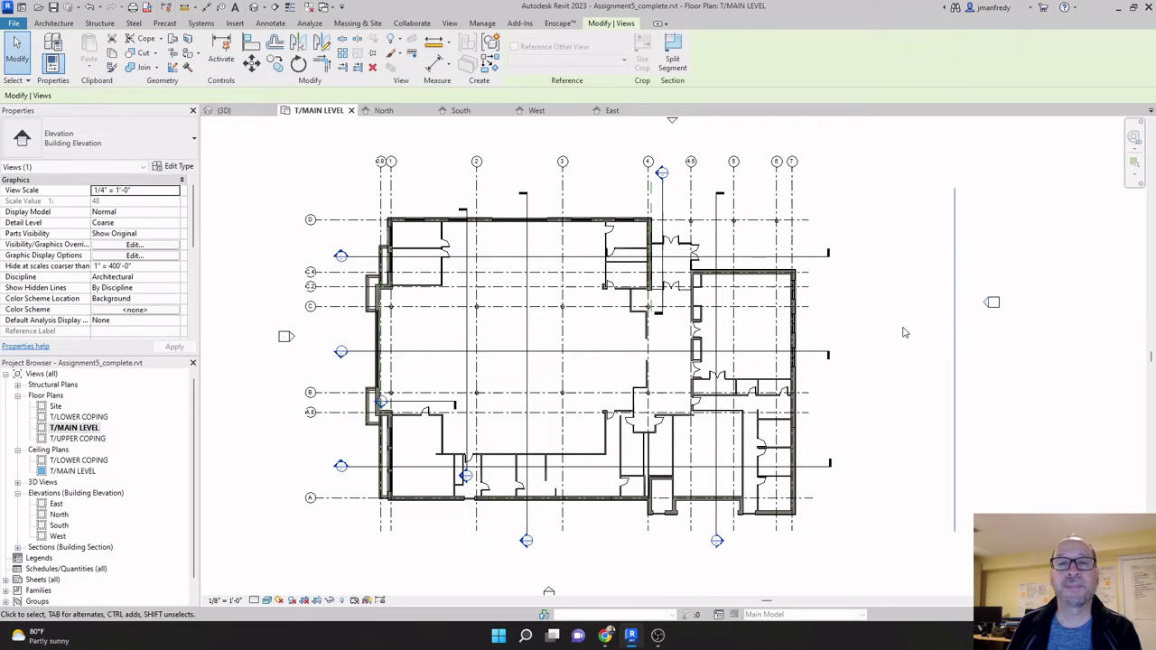
pyautogui.doubleClick(986, 305)
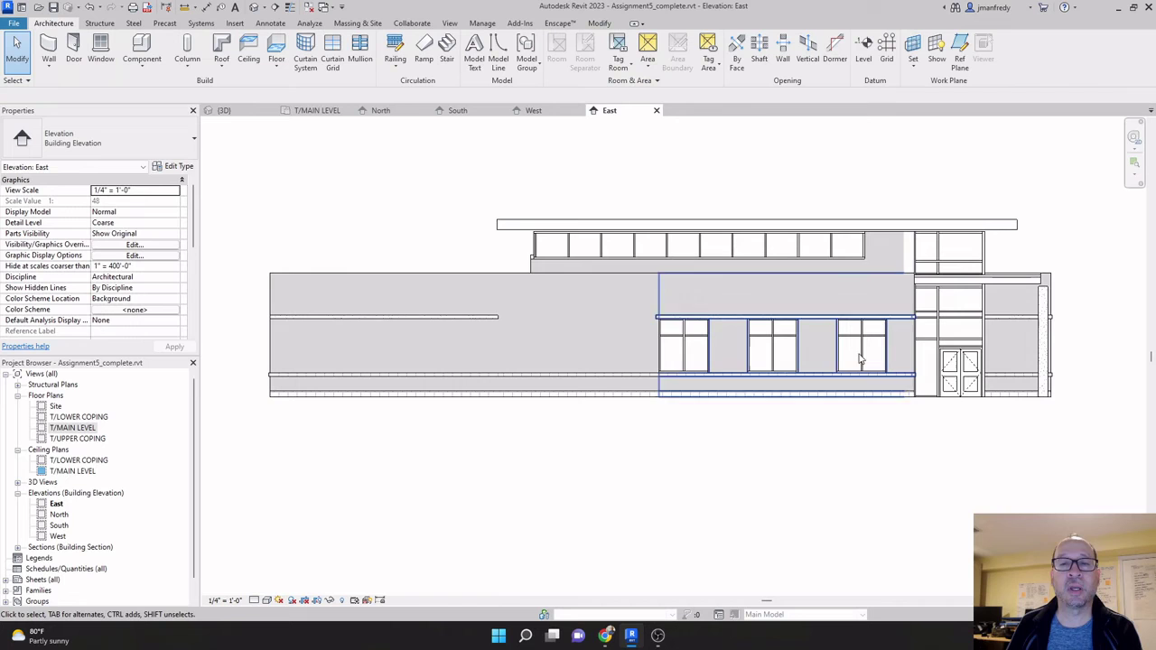
pyautogui.doubleClick(76, 428)
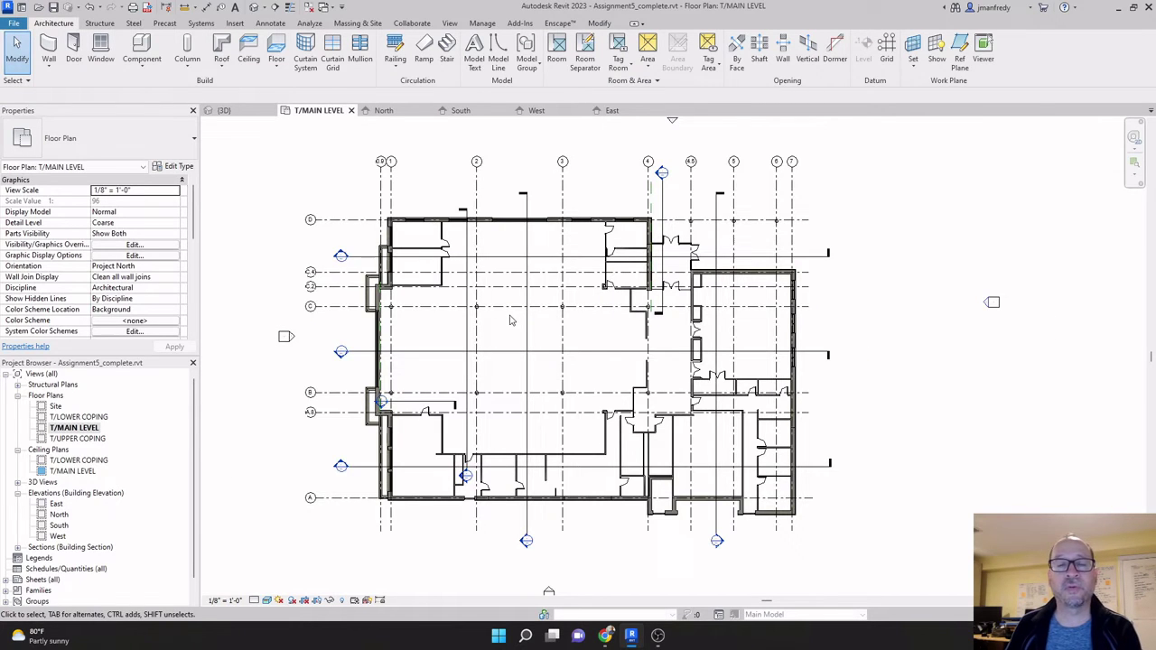
# Step: Set the North elevation marker's Far Clipping to Clip with line in its Extents properties
pyautogui.scroll(-1, 516, 310)
pyautogui.moveTo(517, 310); pyautogui.dragTo(527, 331, button='middle')
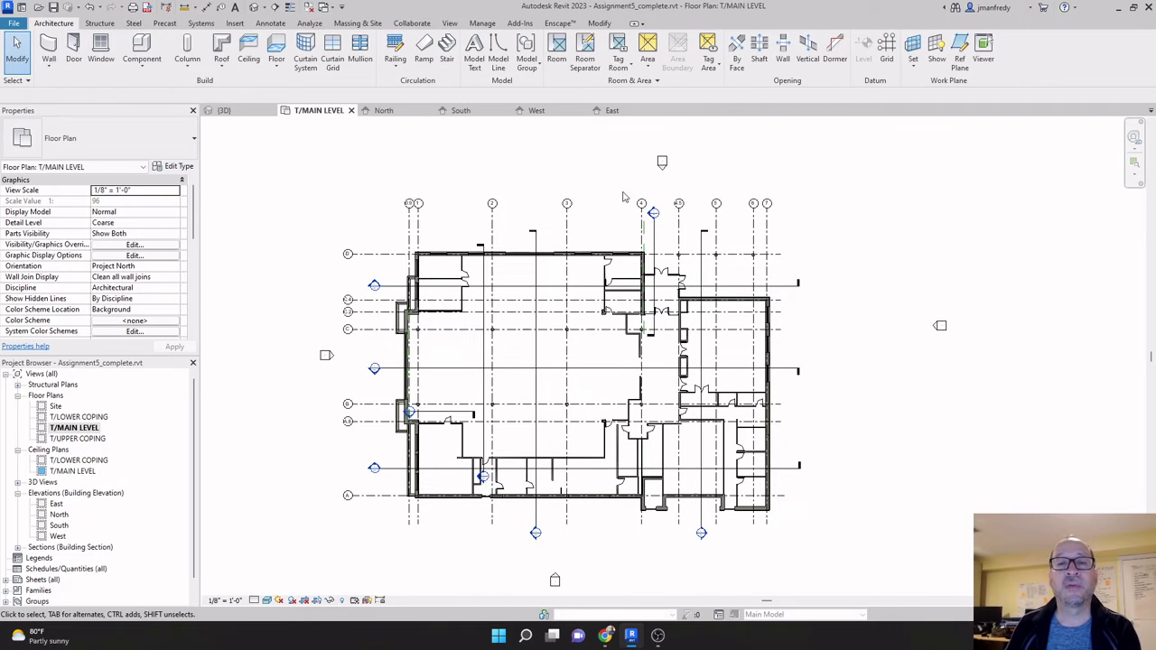
pyautogui.click(665, 171)
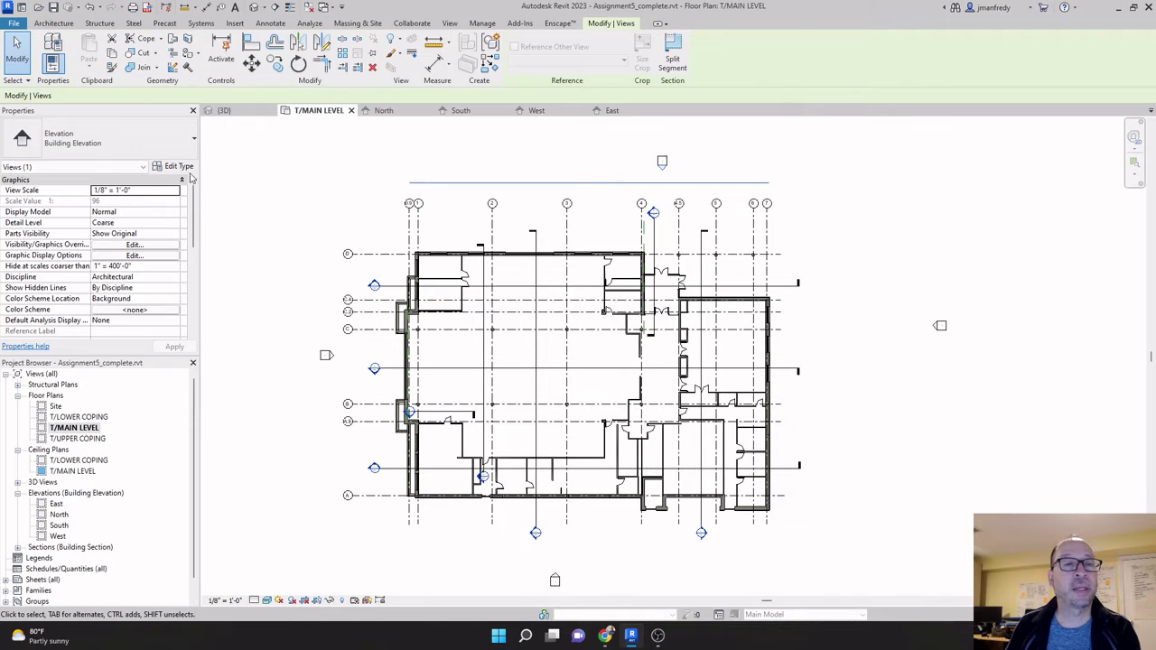
pyautogui.moveTo(191, 206); pyautogui.dragTo(199, 252)
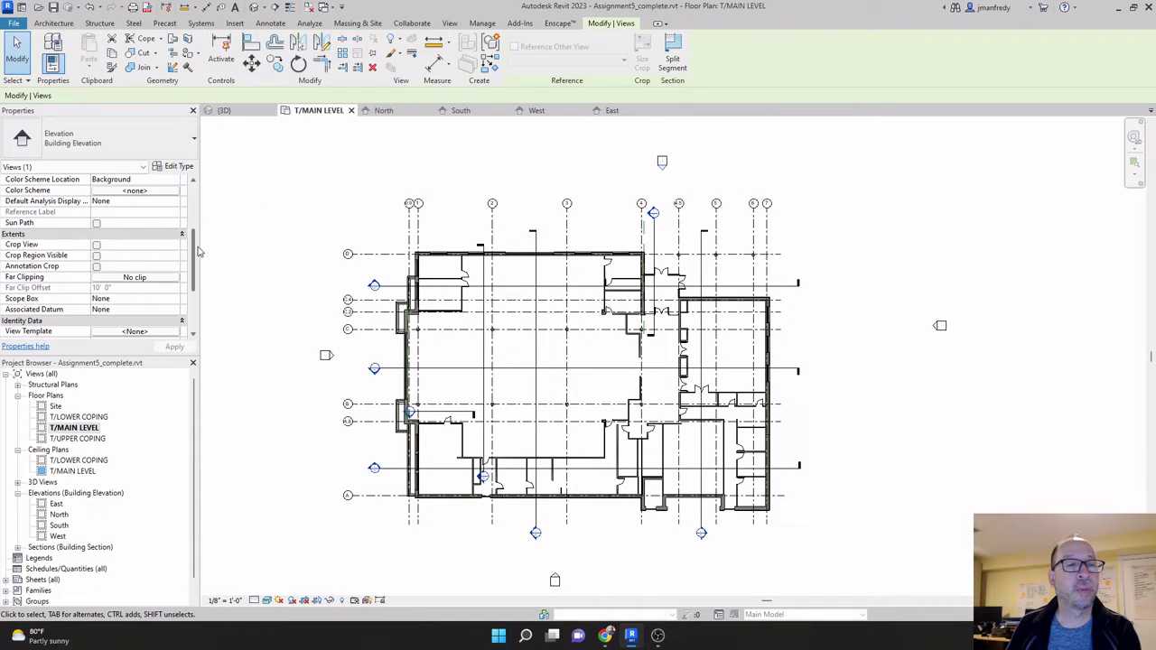
pyautogui.click(135, 278)
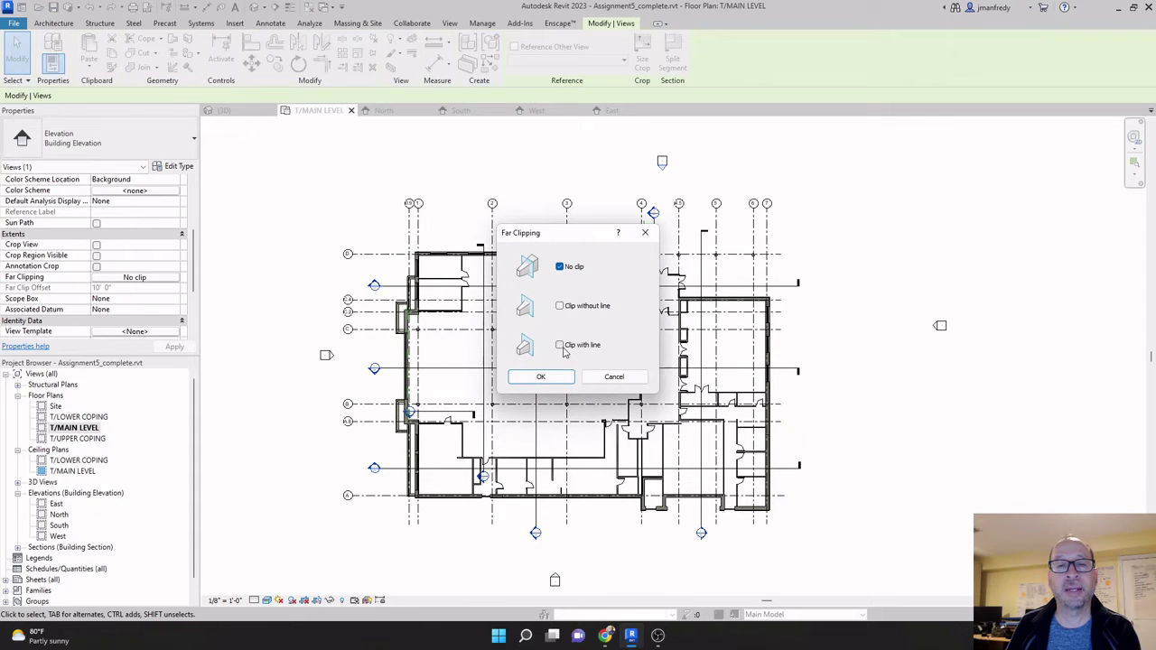
pyautogui.click(541, 376)
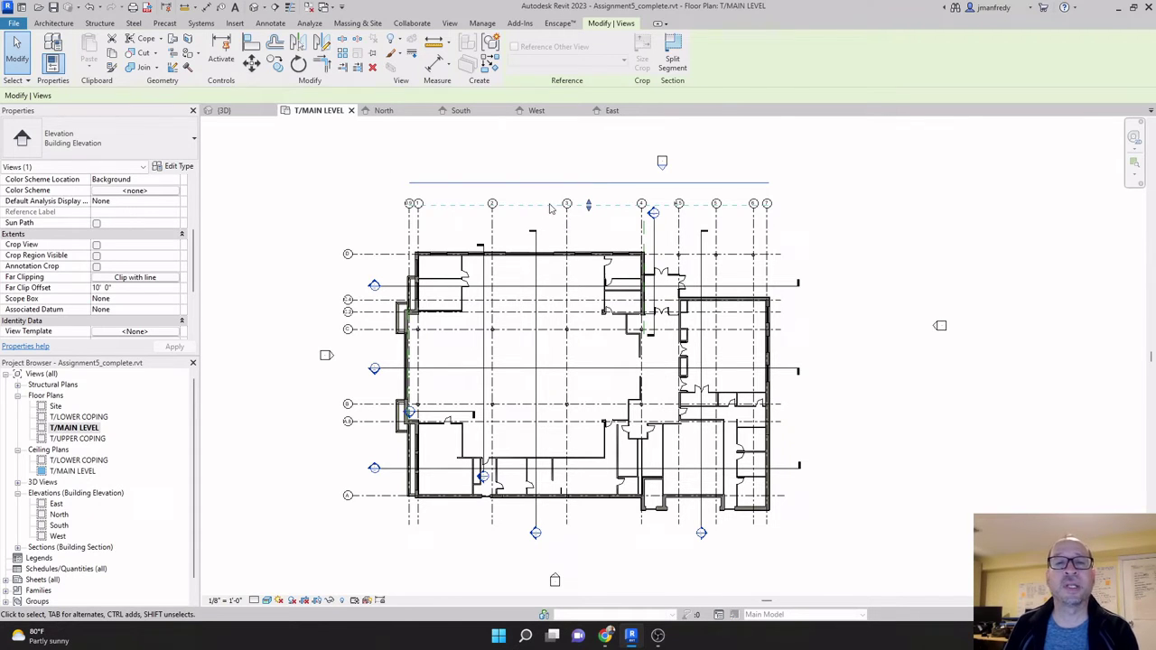
# Step: Open the North elevation from its plan marker, seeing it empty, then return to T/MAIN LEVEL
pyautogui.scroll(3, 578, 200)
pyautogui.scroll(1, 596, 198)
pyautogui.moveTo(604, 189); pyautogui.dragTo(620, 224, button='middle')
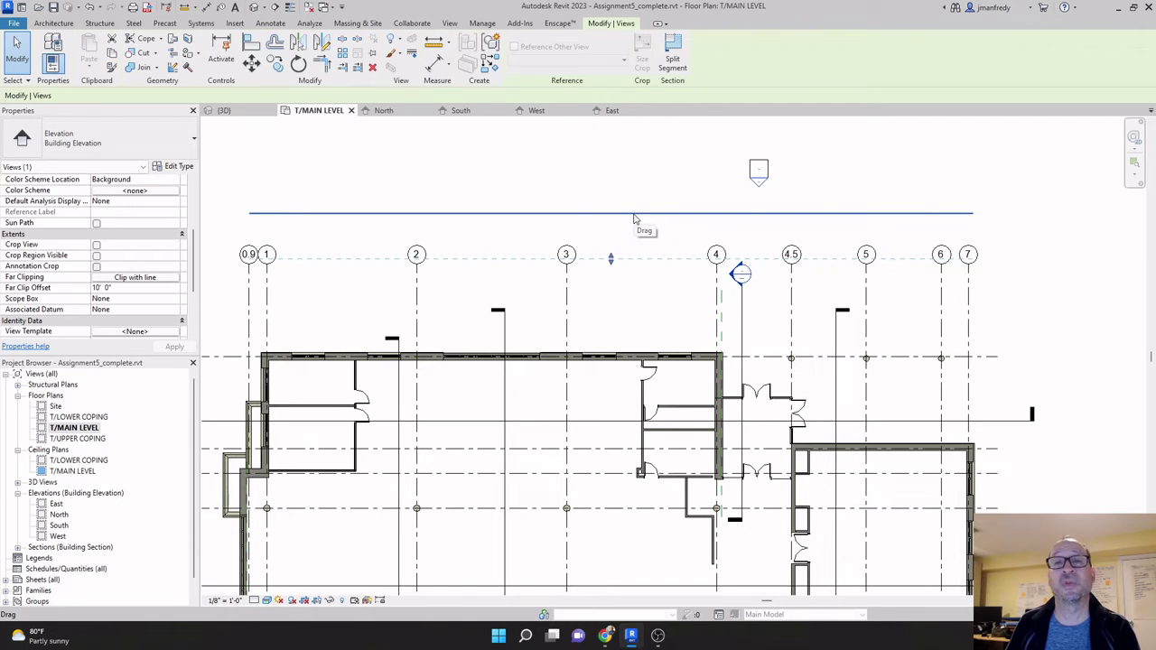
pyautogui.click(663, 185)
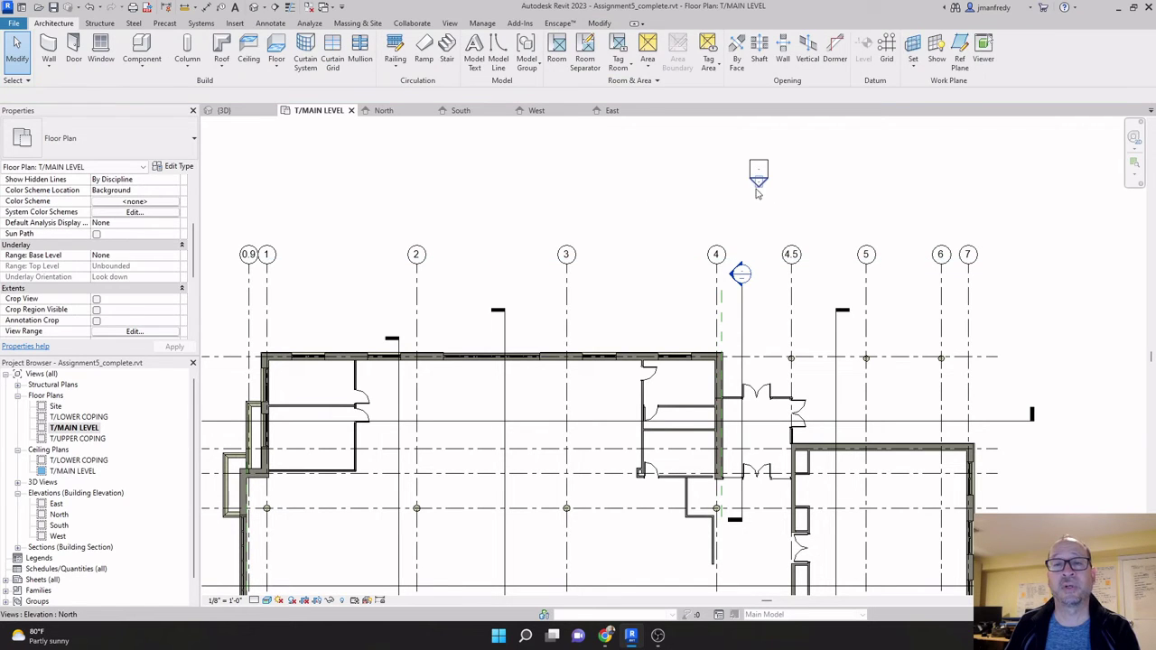
pyautogui.doubleClick(757, 188)
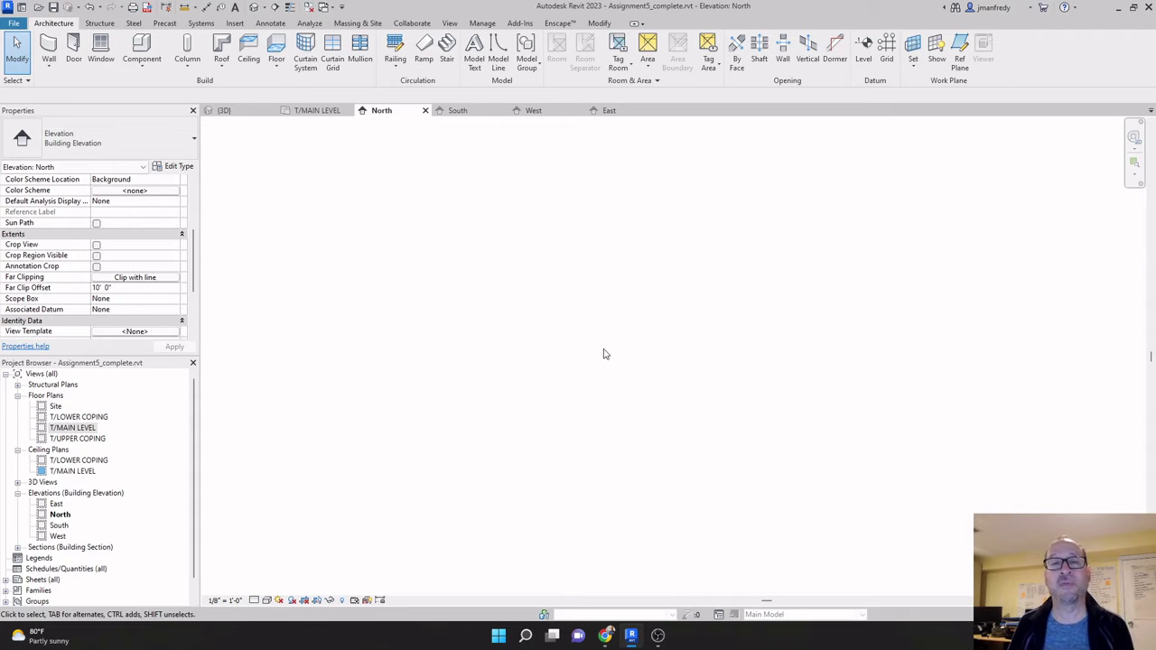
pyautogui.doubleClick(71, 429)
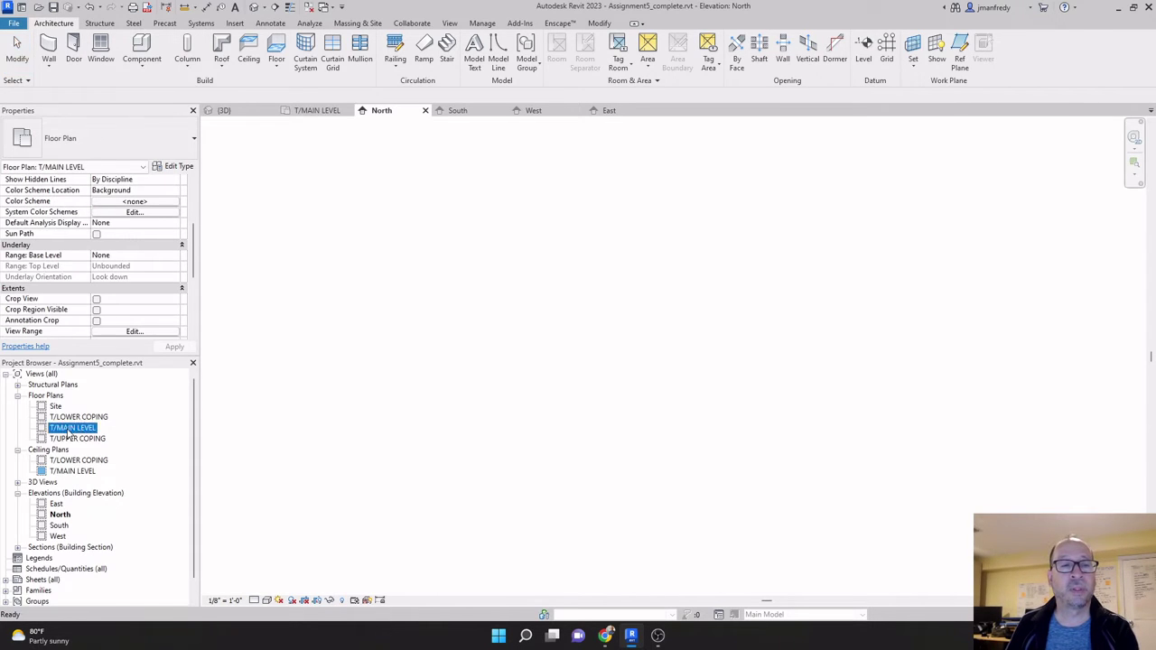
# Step: Drag the North elevation's far clip line into the building (43' 8 63/128") and open the elevation
pyautogui.click(749, 194)
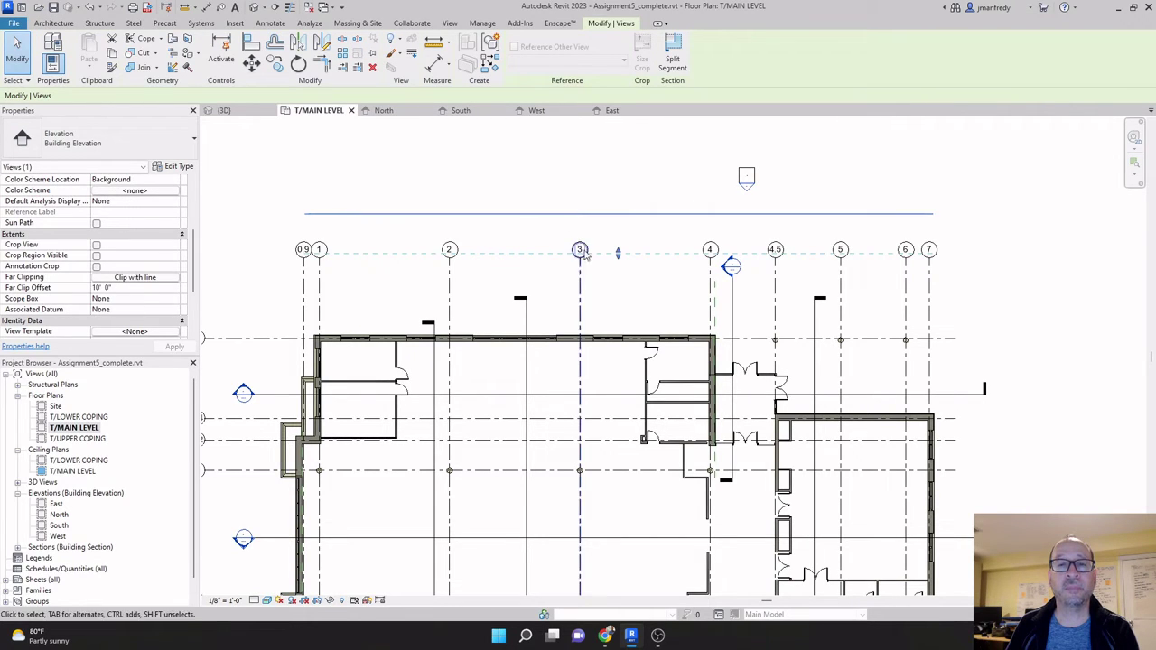
pyautogui.moveTo(560, 220)
pyautogui.mouseDown()
pyautogui.moveTo(555, 271)
pyautogui.moveTo(556, 214)
pyautogui.mouseUp()
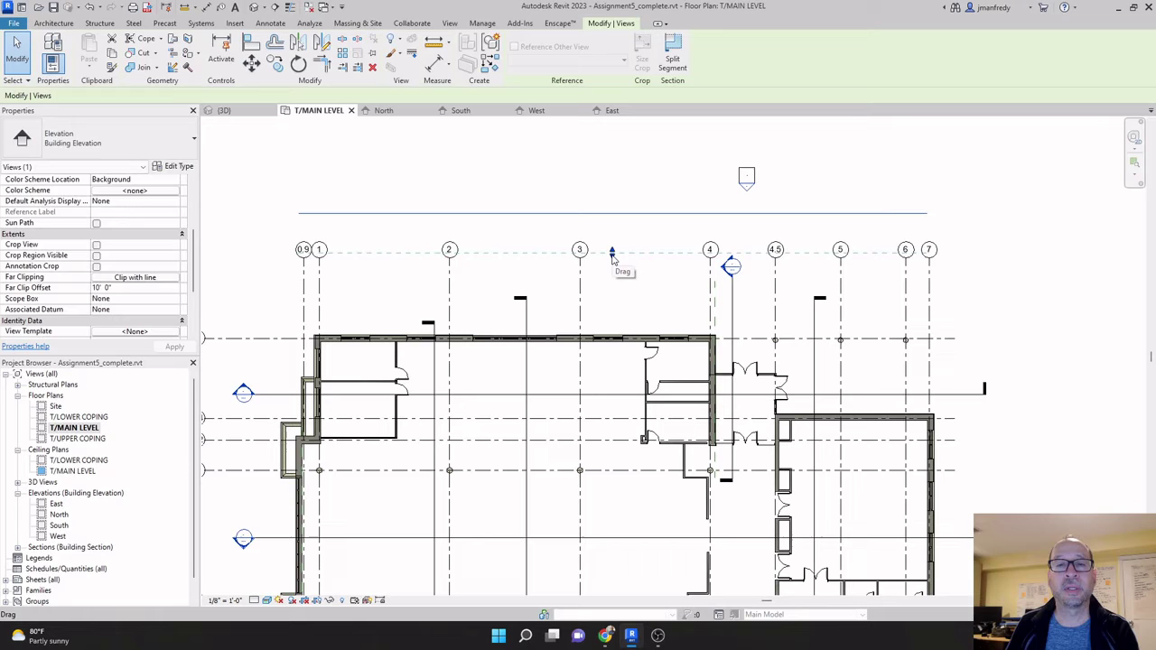
pyautogui.moveTo(613, 258); pyautogui.dragTo(612, 387)
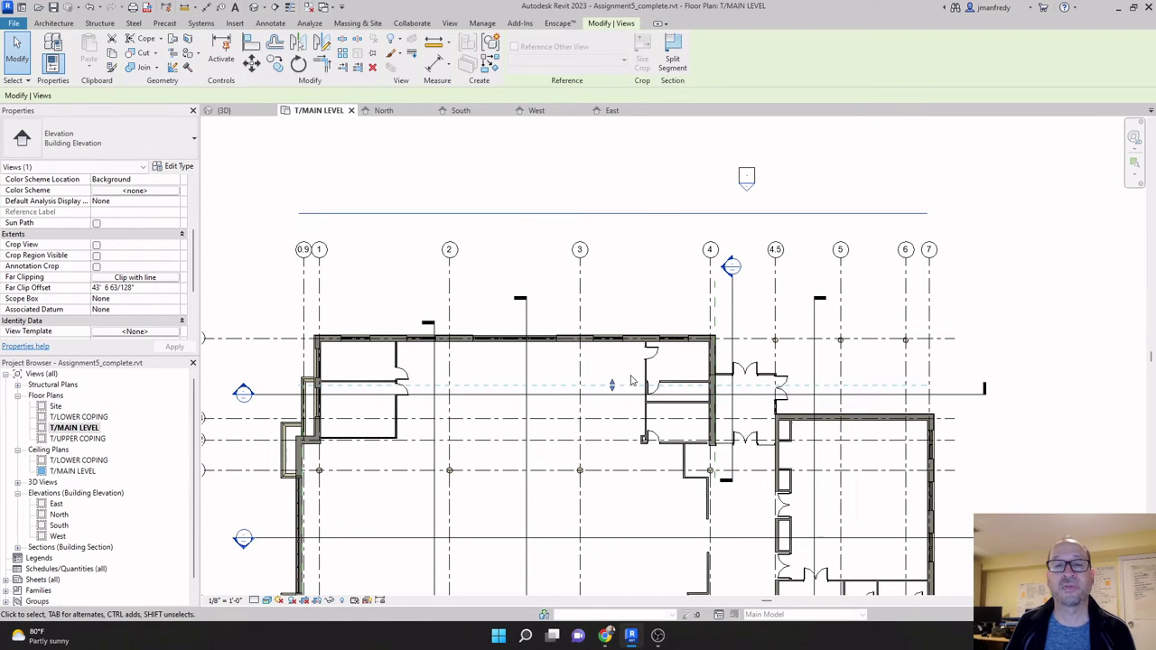
pyautogui.doubleClick(756, 191)
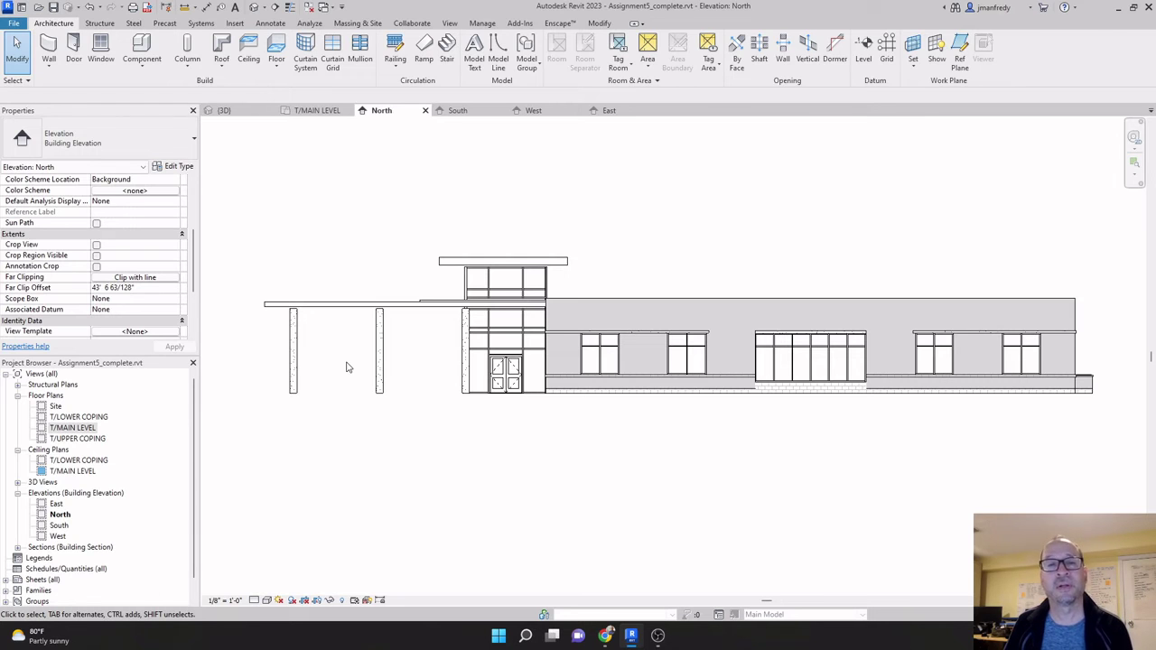
# Step: Extend the North far clip past the south wall to 147' 11 71/256" and reopen North
pyautogui.doubleClick(83, 428)
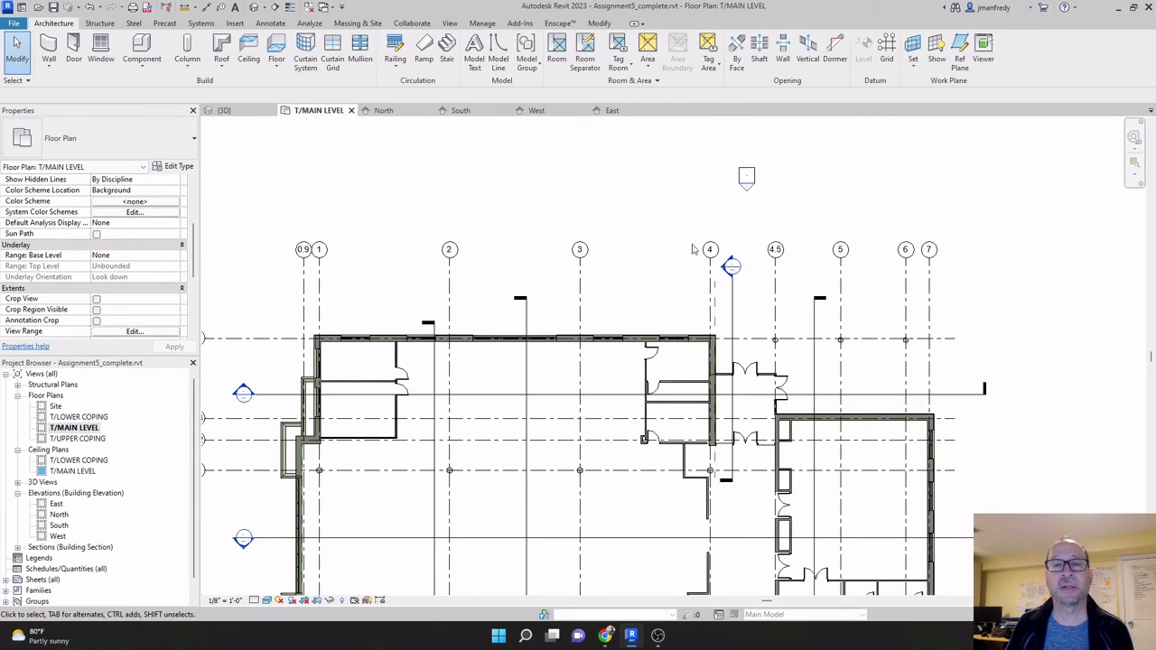
pyautogui.click(744, 212)
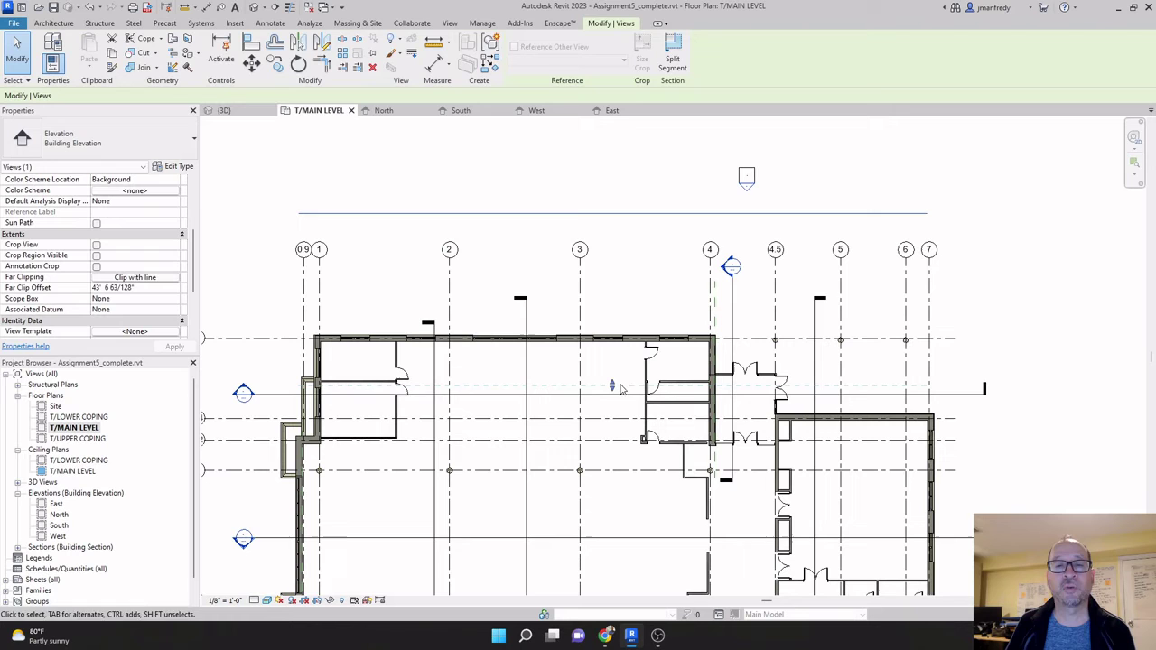
pyautogui.moveTo(614, 388); pyautogui.dragTo(614, 460)
pyautogui.scroll(-2, 651, 391)
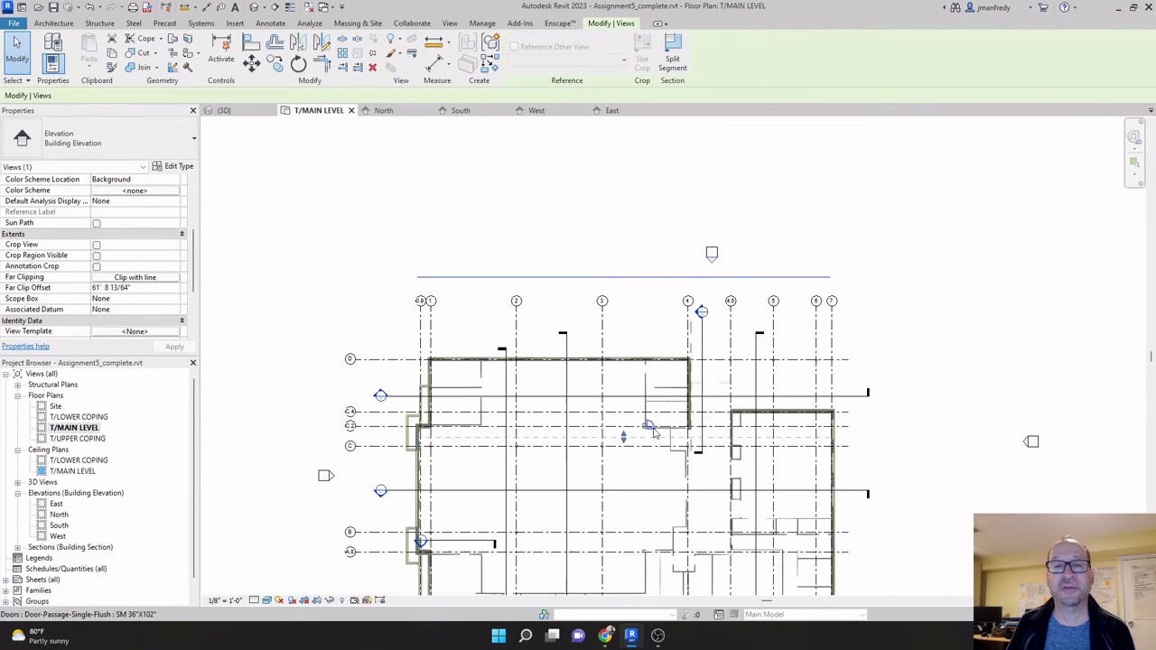
pyautogui.moveTo(655, 434); pyautogui.dragTo(643, 346, button='middle')
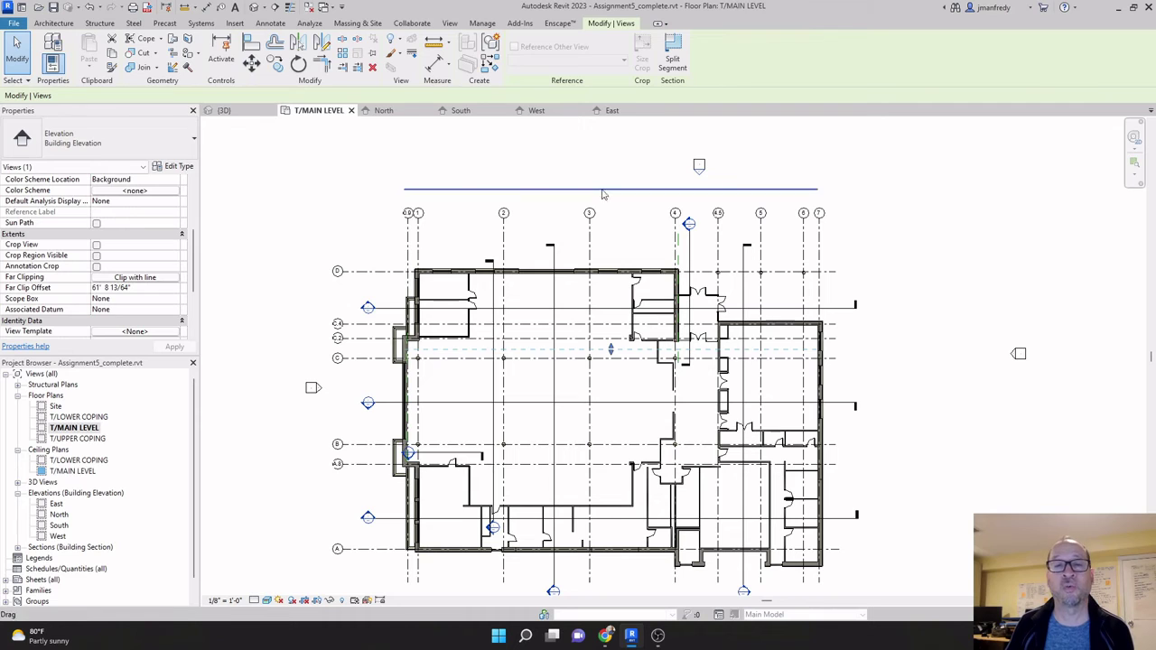
pyautogui.moveTo(612, 355); pyautogui.dragTo(605, 578)
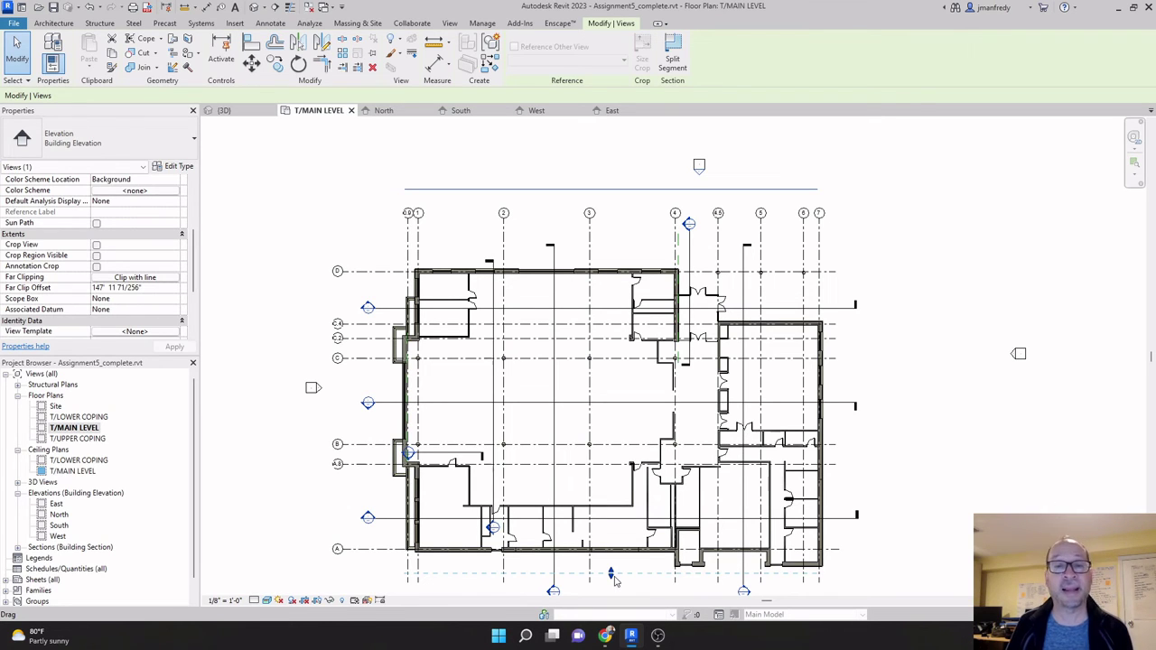
pyautogui.click(660, 156)
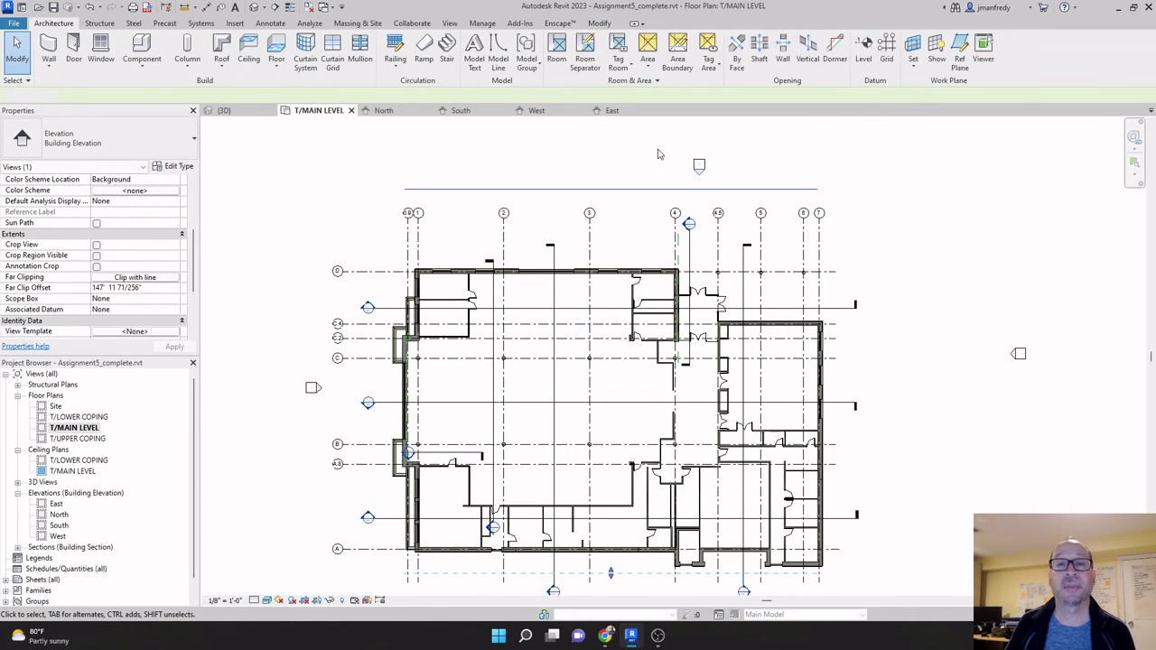
pyautogui.click(701, 169)
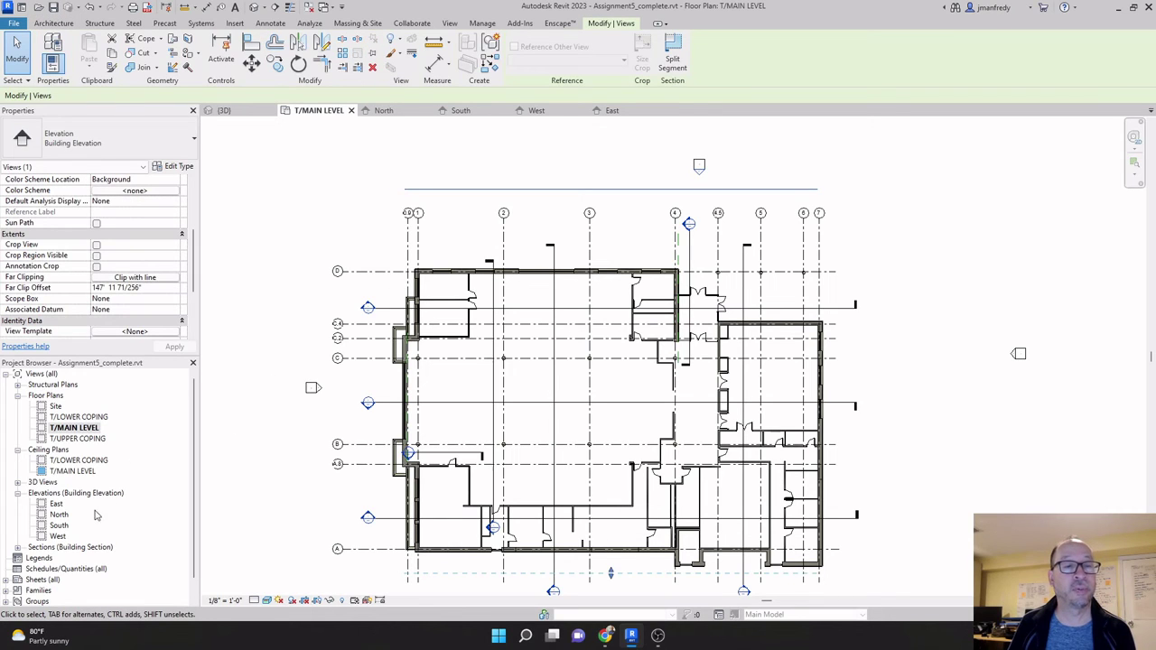
pyautogui.click(59, 514)
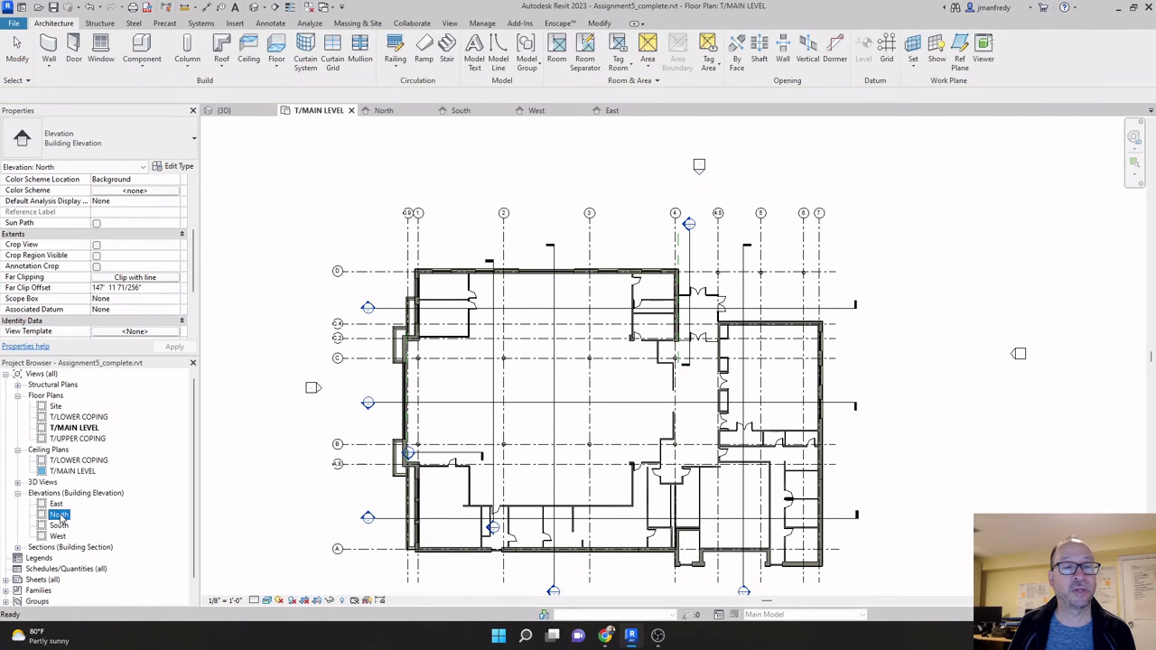
pyautogui.doubleClick(60, 515)
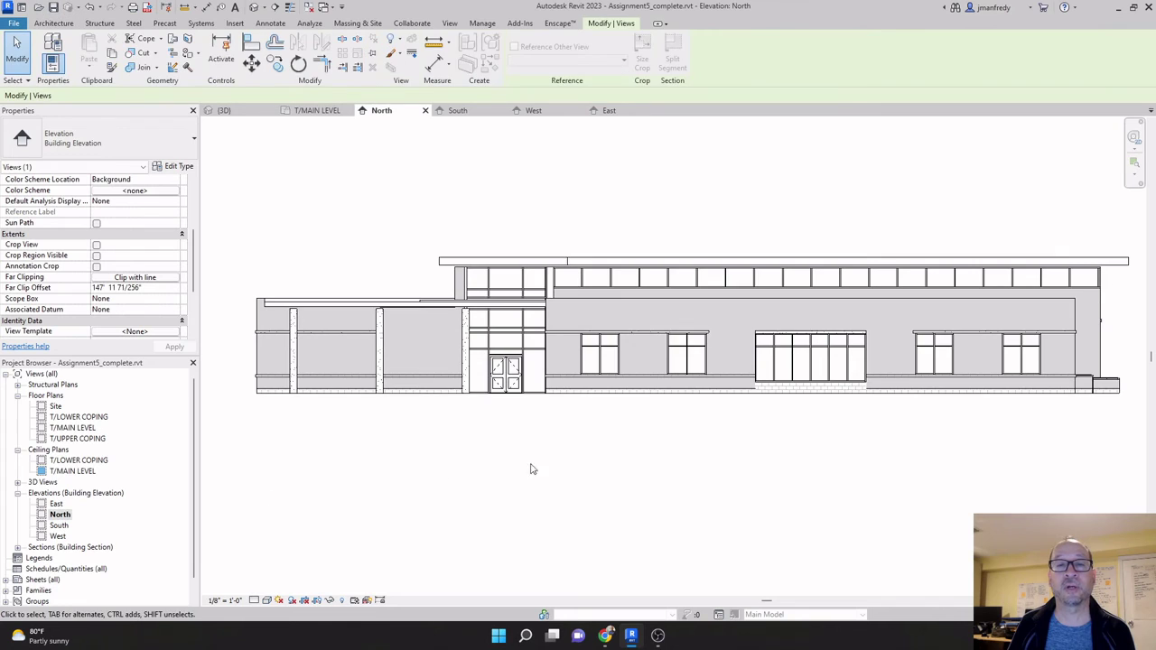